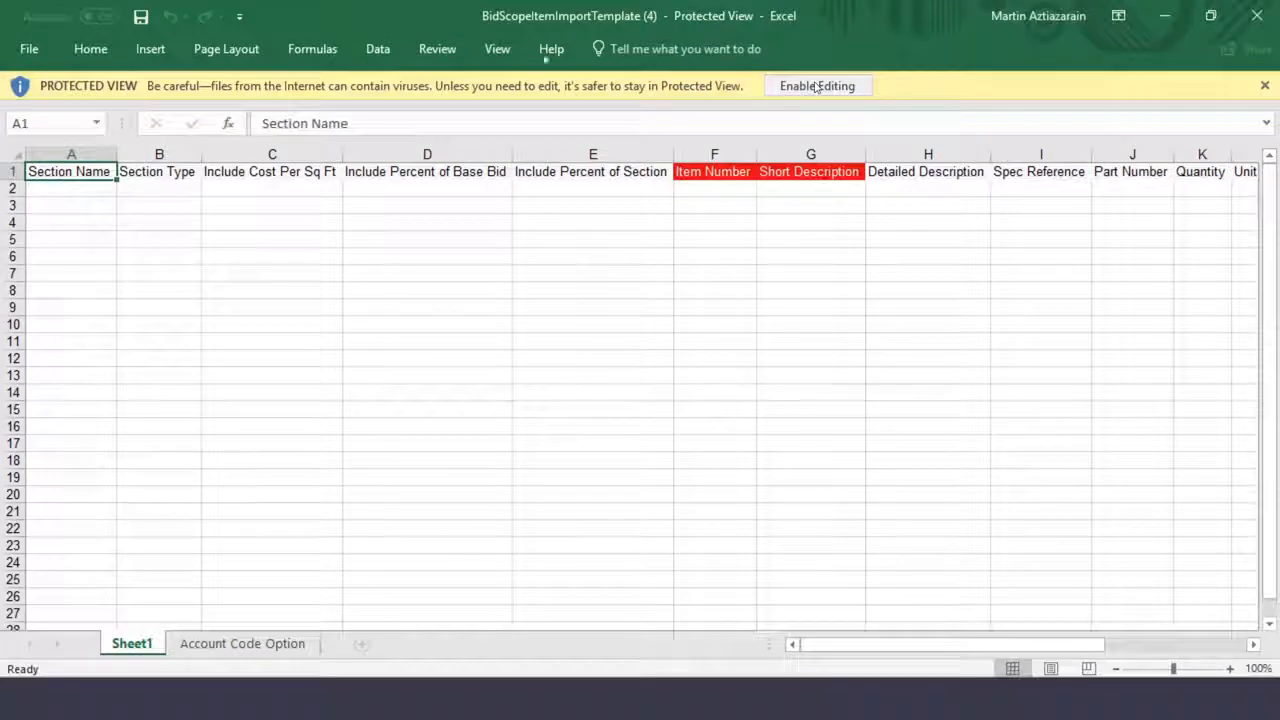
- Enable editing in the downloaded BidScopeItemImportTemplate workbook and look over its column headings
{"action": "left_click", "coordinate": [817, 87]}
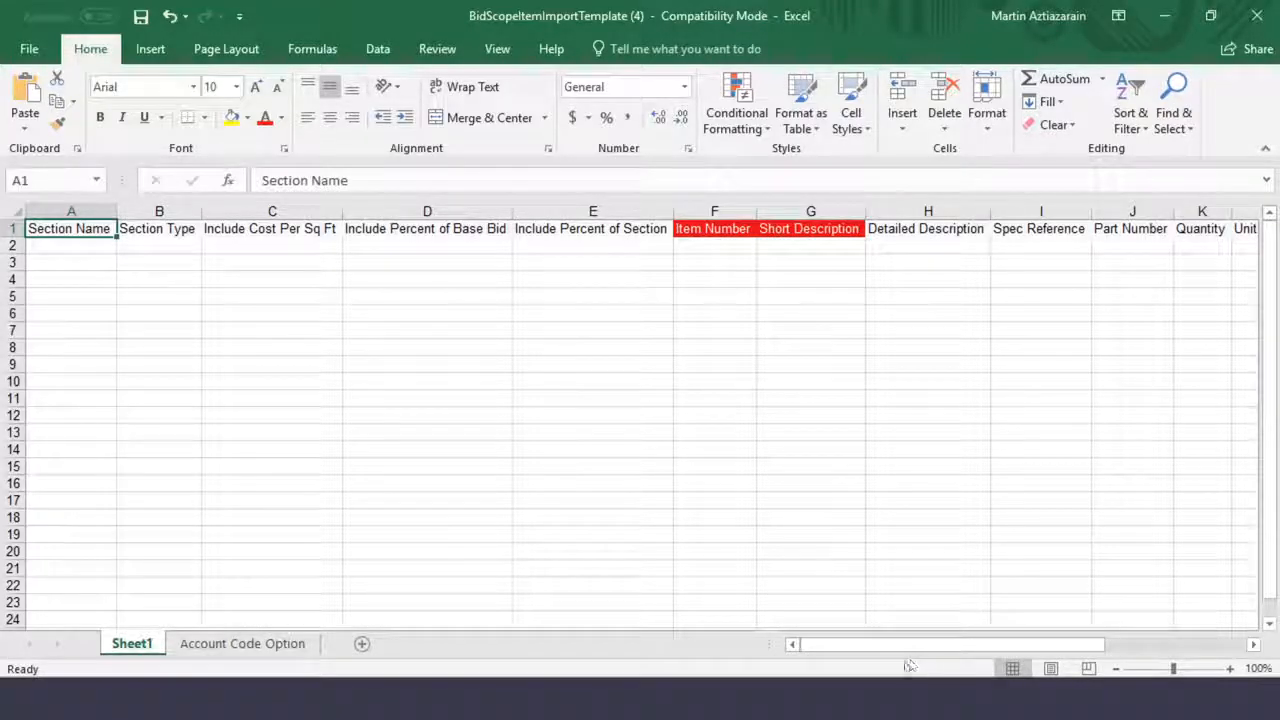
{"action": "left_click_drag", "start_coordinate": [855, 651], "coordinate": [966, 658]}
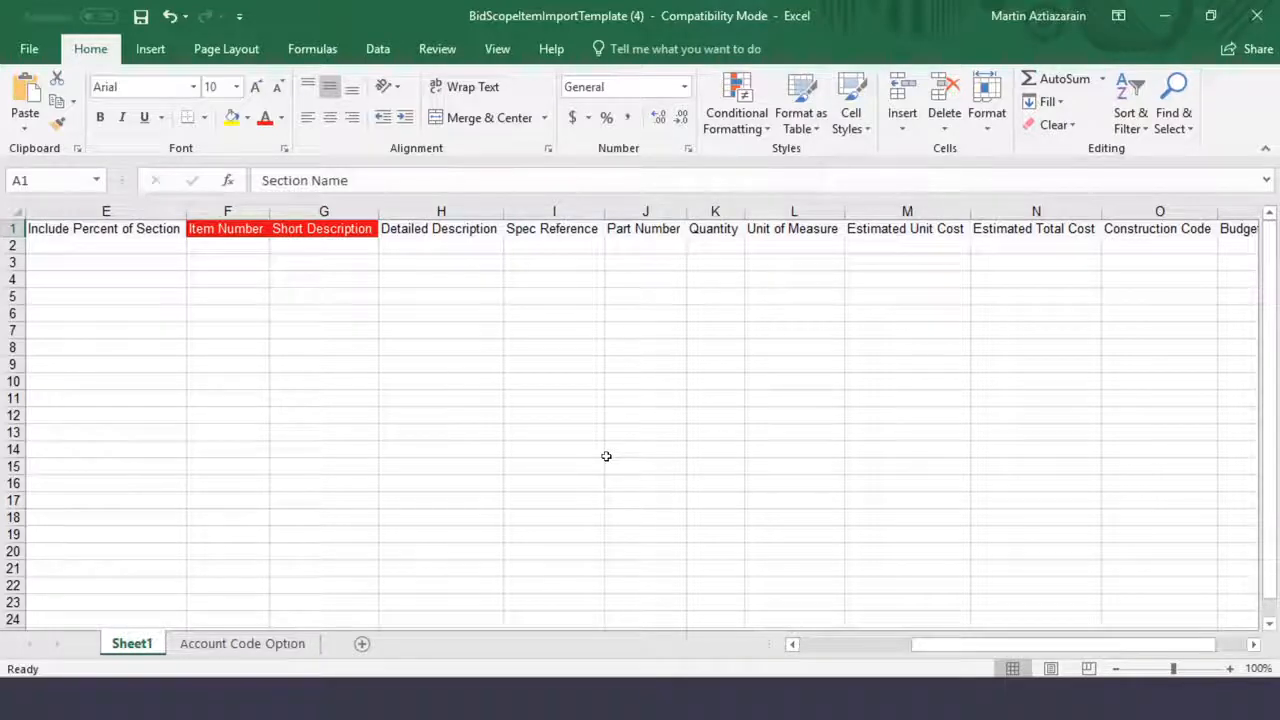
- Switch to the Bid Scope Import workbook and examine its filled-in item numbers, short descriptions and detailed descriptions
{"action": "mouse_move", "coordinate": [619, 700]}
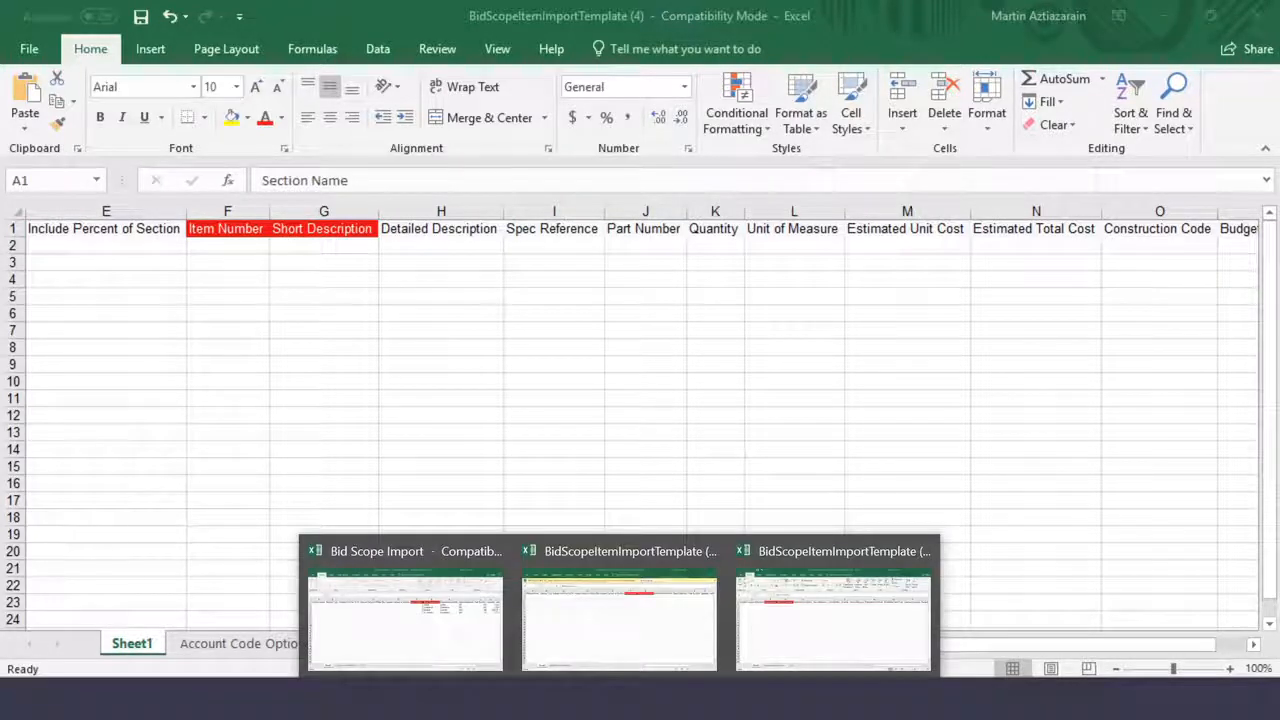
{"action": "left_click", "coordinate": [445, 628]}
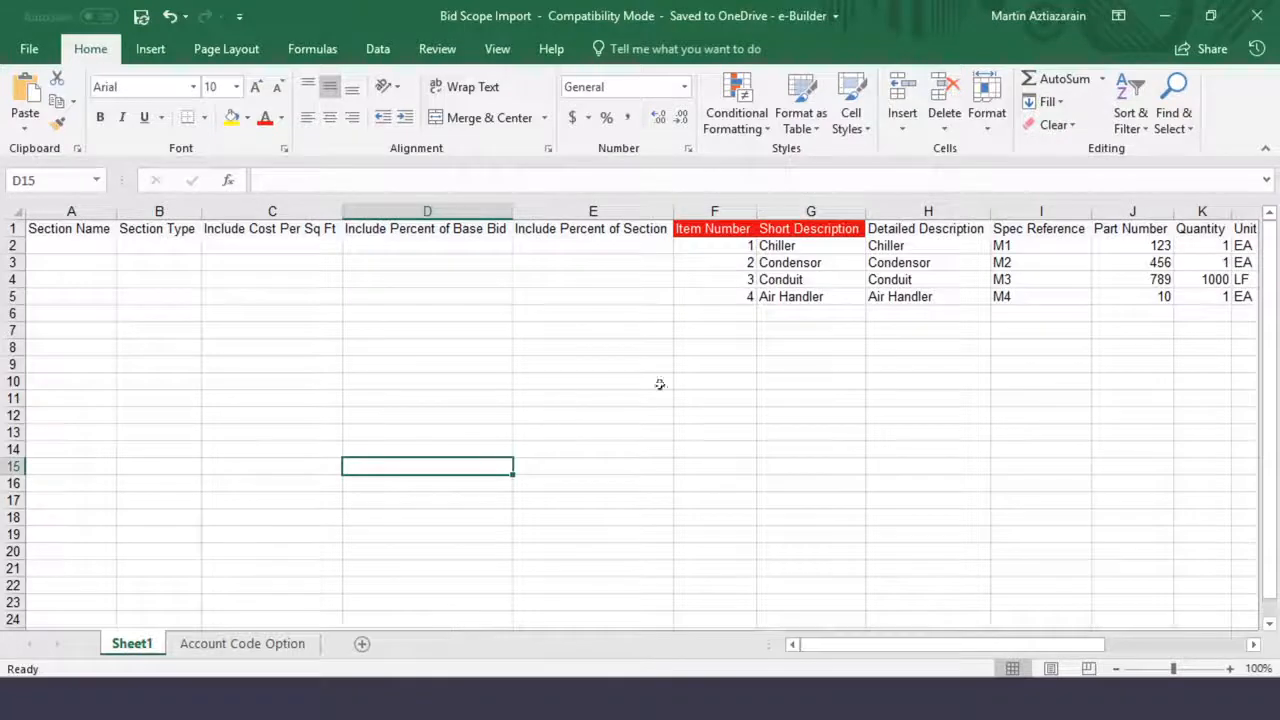
{"action": "left_click_drag", "start_coordinate": [900, 650], "coordinate": [1042, 680]}
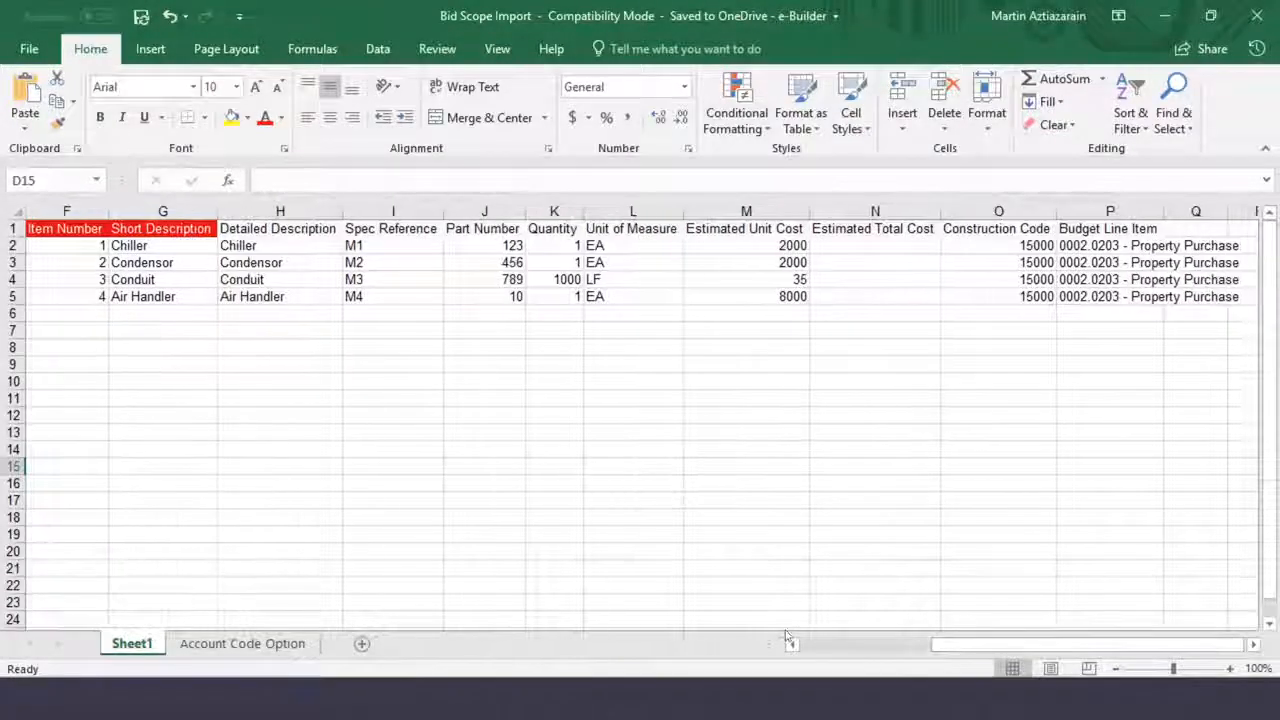
{"action": "left_click_drag", "start_coordinate": [64, 245], "coordinate": [80, 297]}
{"action": "left_click_drag", "start_coordinate": [130, 247], "coordinate": [150, 300]}
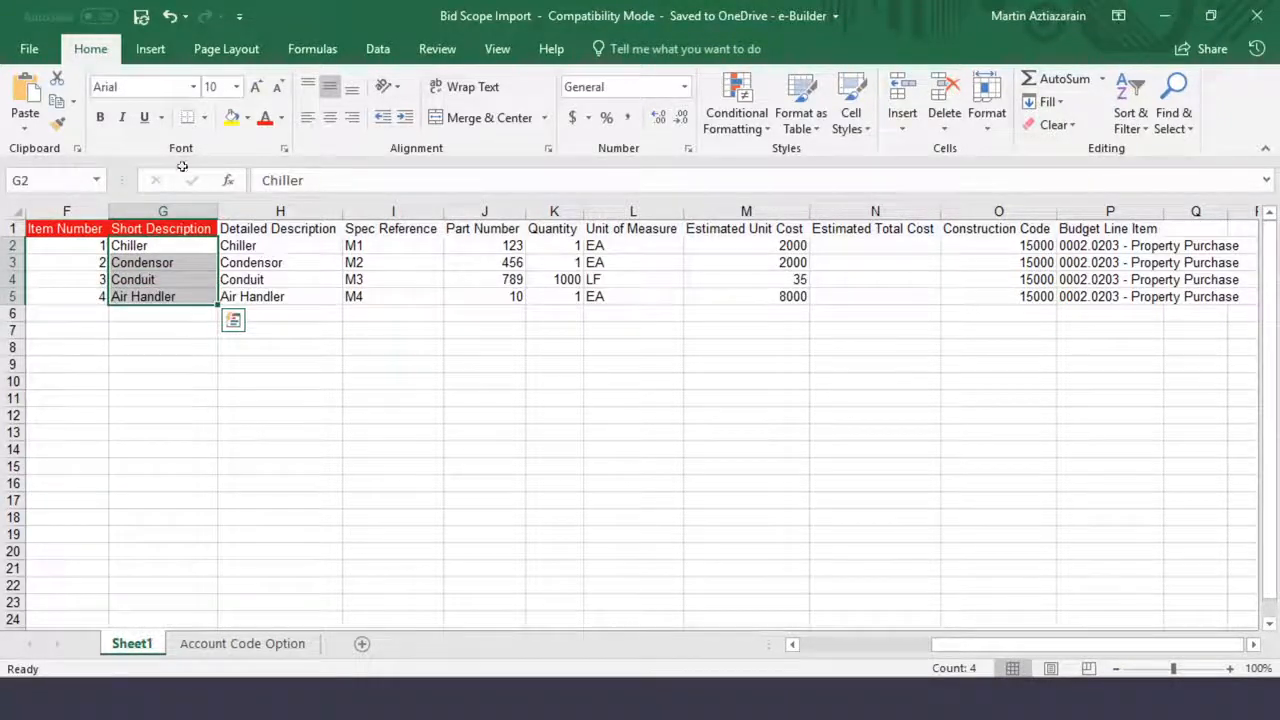
{"action": "left_click_drag", "start_coordinate": [262, 248], "coordinate": [281, 298]}
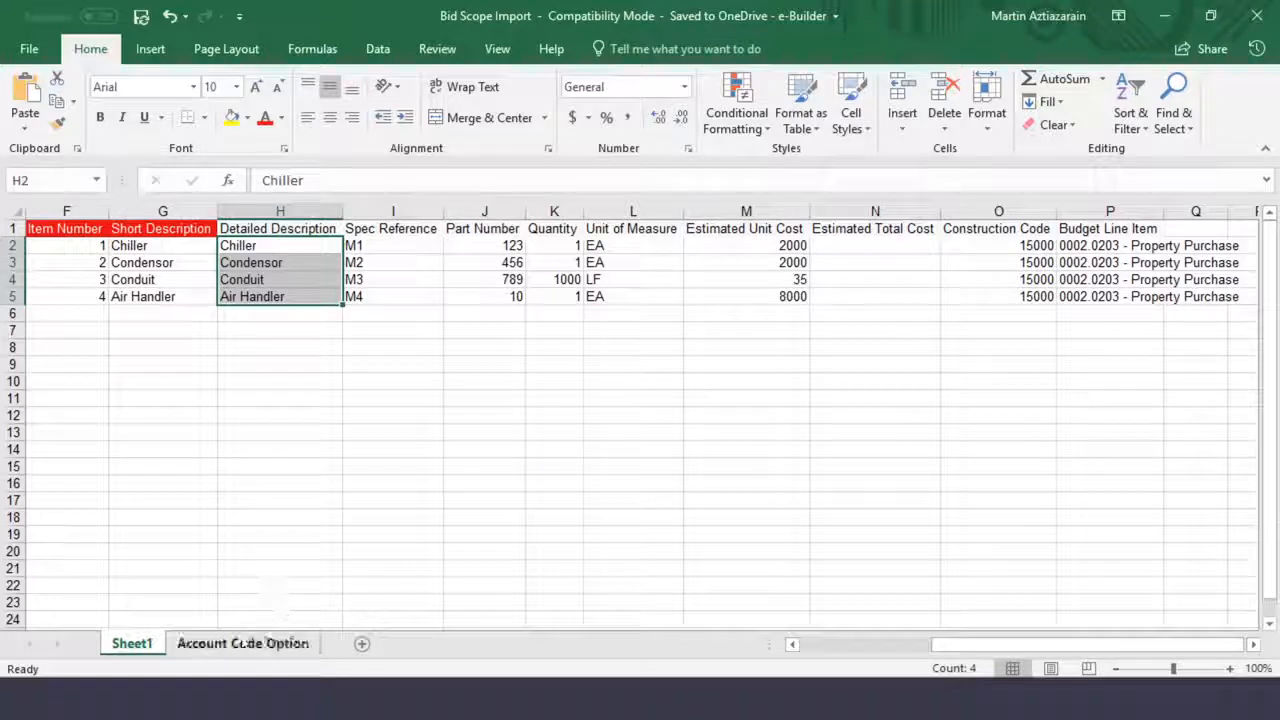
- Check the codes on the Account Code Option sheet and the Budget Line Item choices in cells P2 and P6 of Sheet1
{"action": "left_click", "coordinate": [249, 644]}
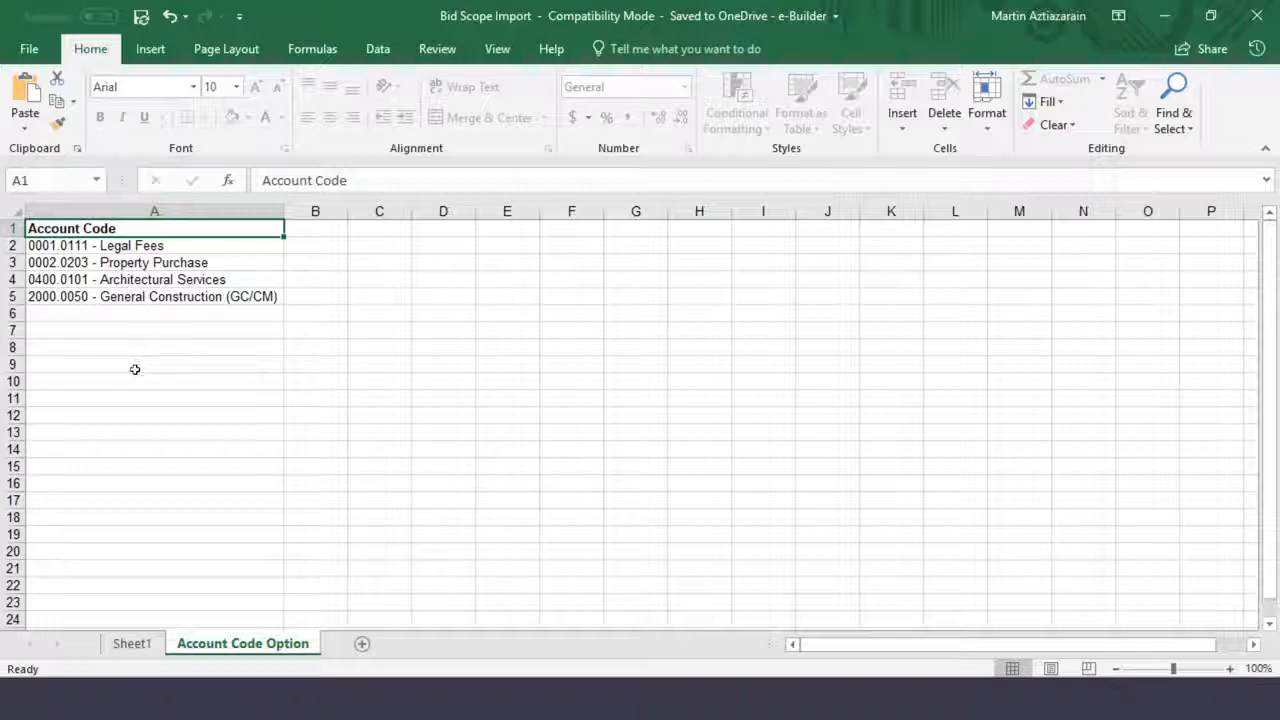
{"action": "key", "text": "ctrl+Page_Up"}
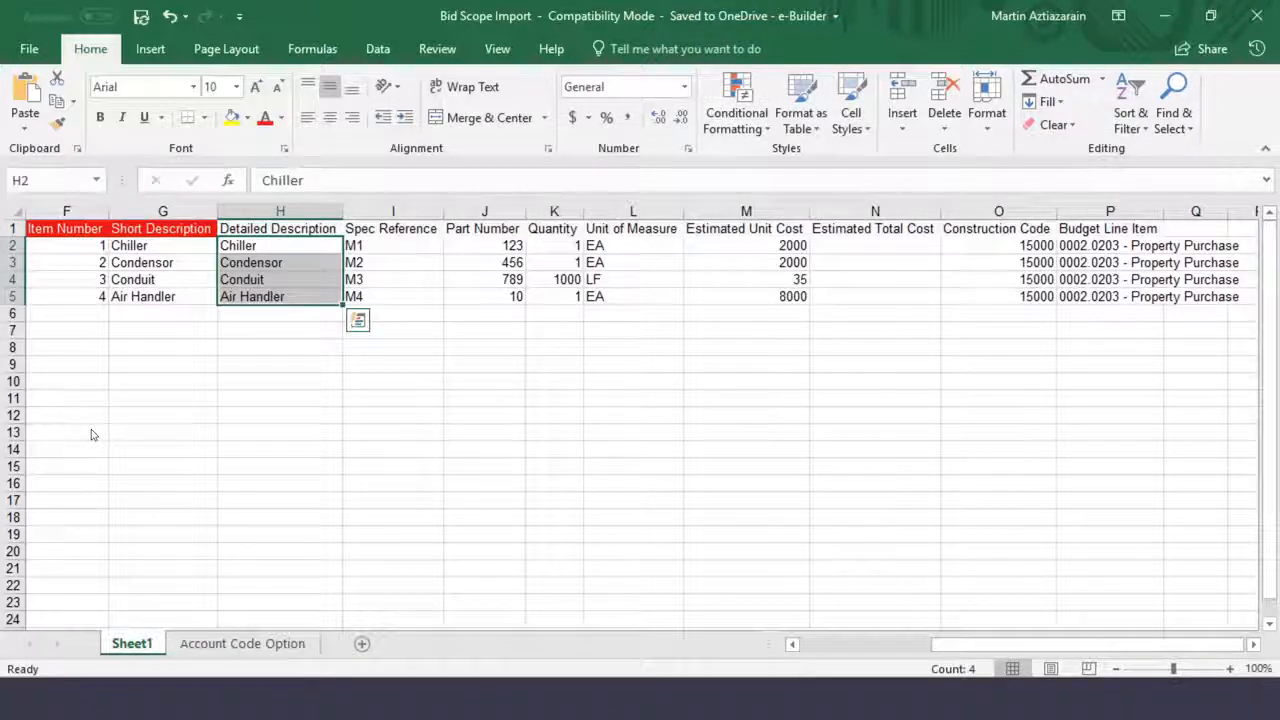
{"action": "left_click", "coordinate": [1145, 246]}
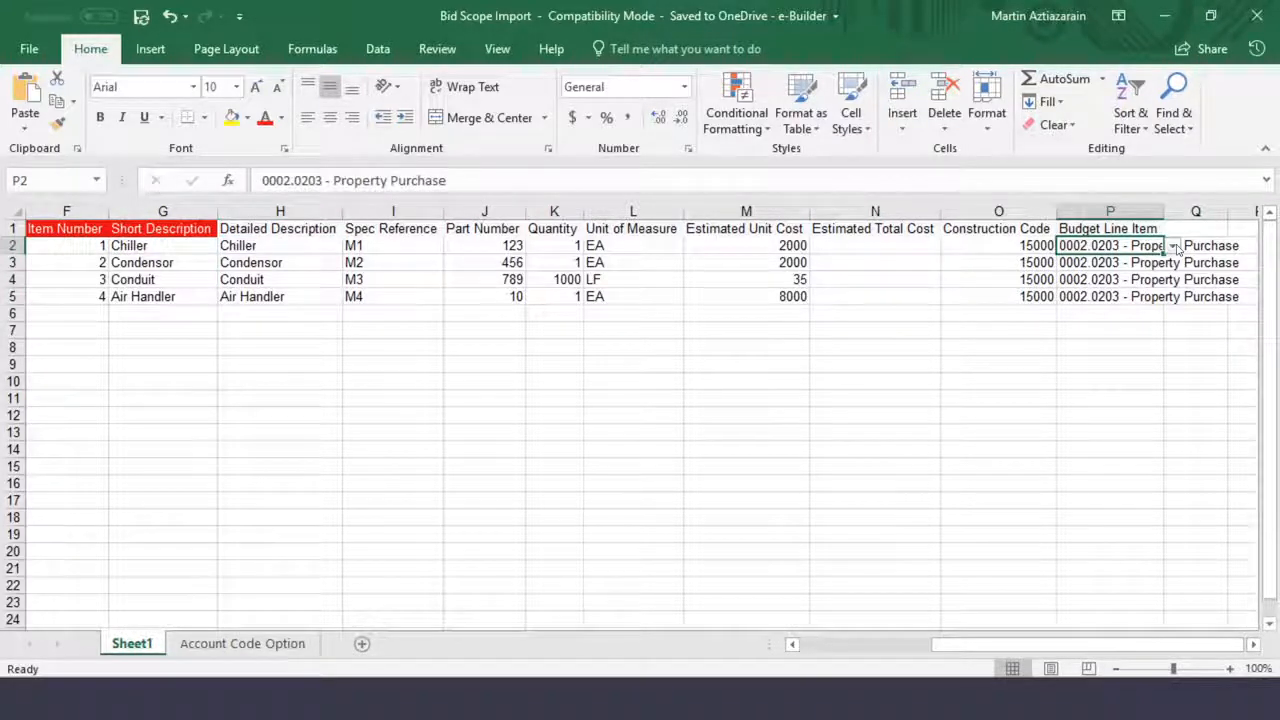
{"action": "left_click", "coordinate": [1172, 247]}
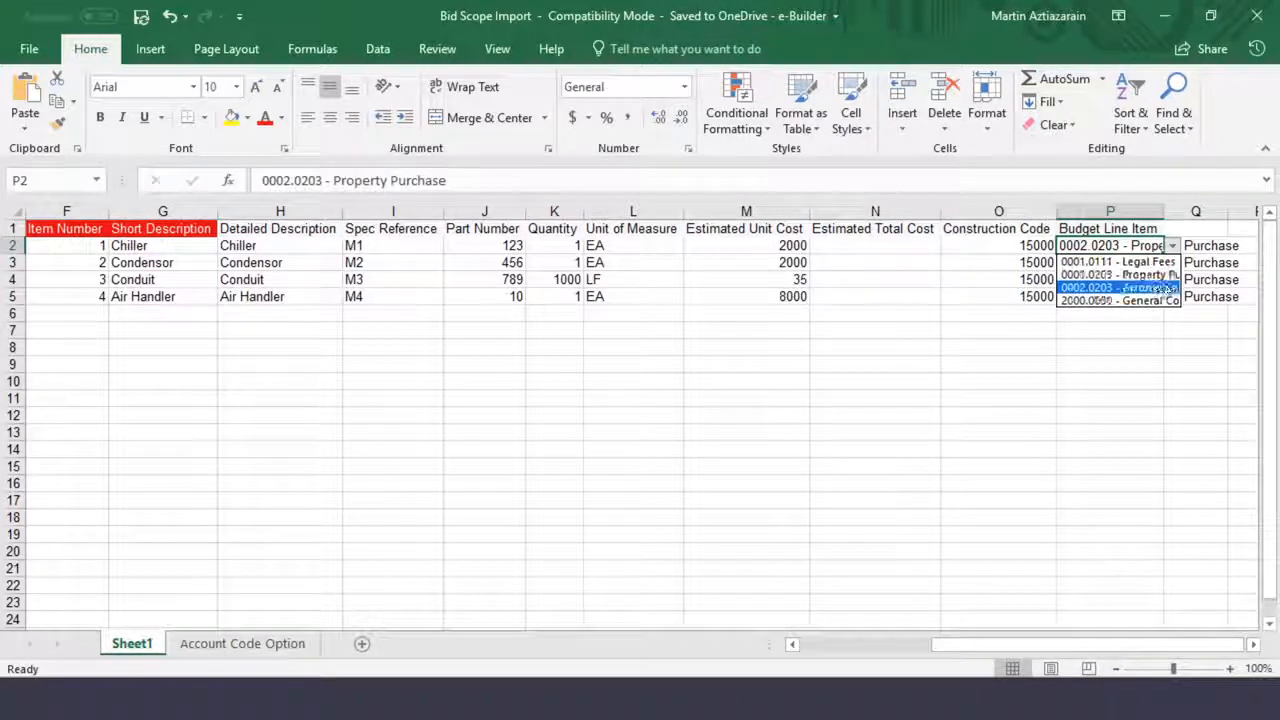
{"action": "left_click", "coordinate": [1110, 340]}
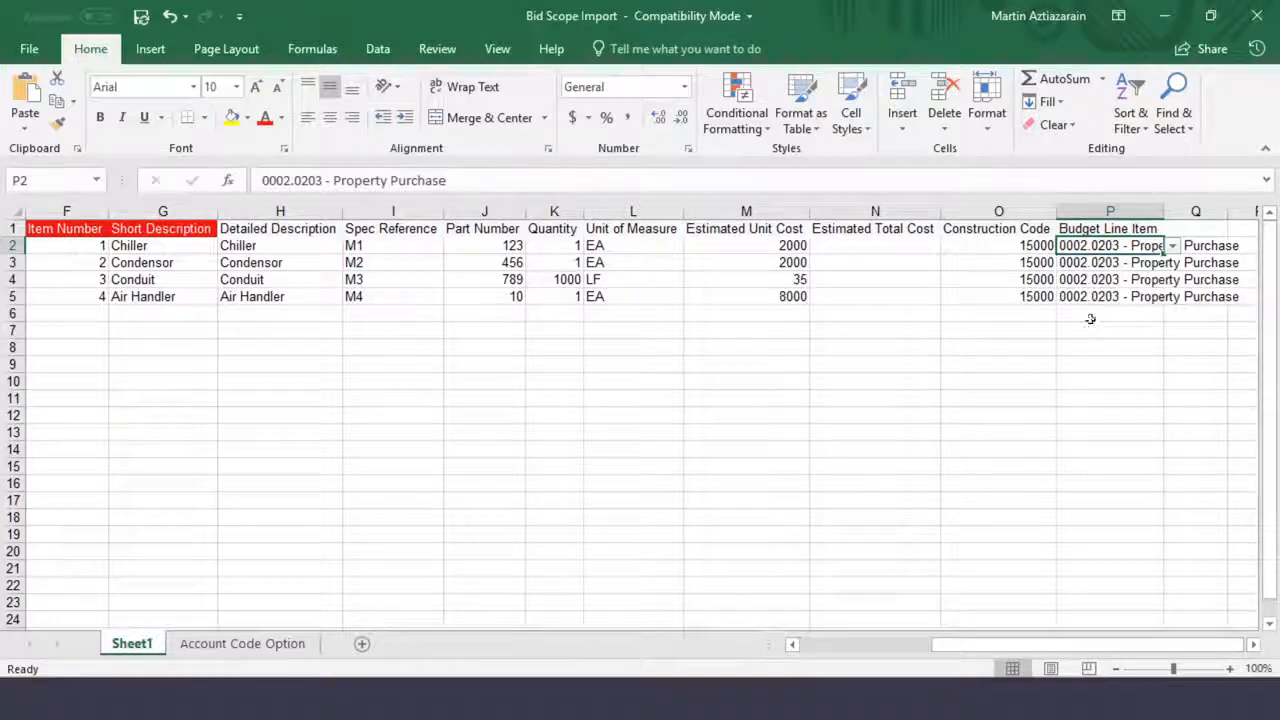
{"action": "left_click", "coordinate": [1121, 315]}
{"action": "left_click", "coordinate": [1173, 315]}
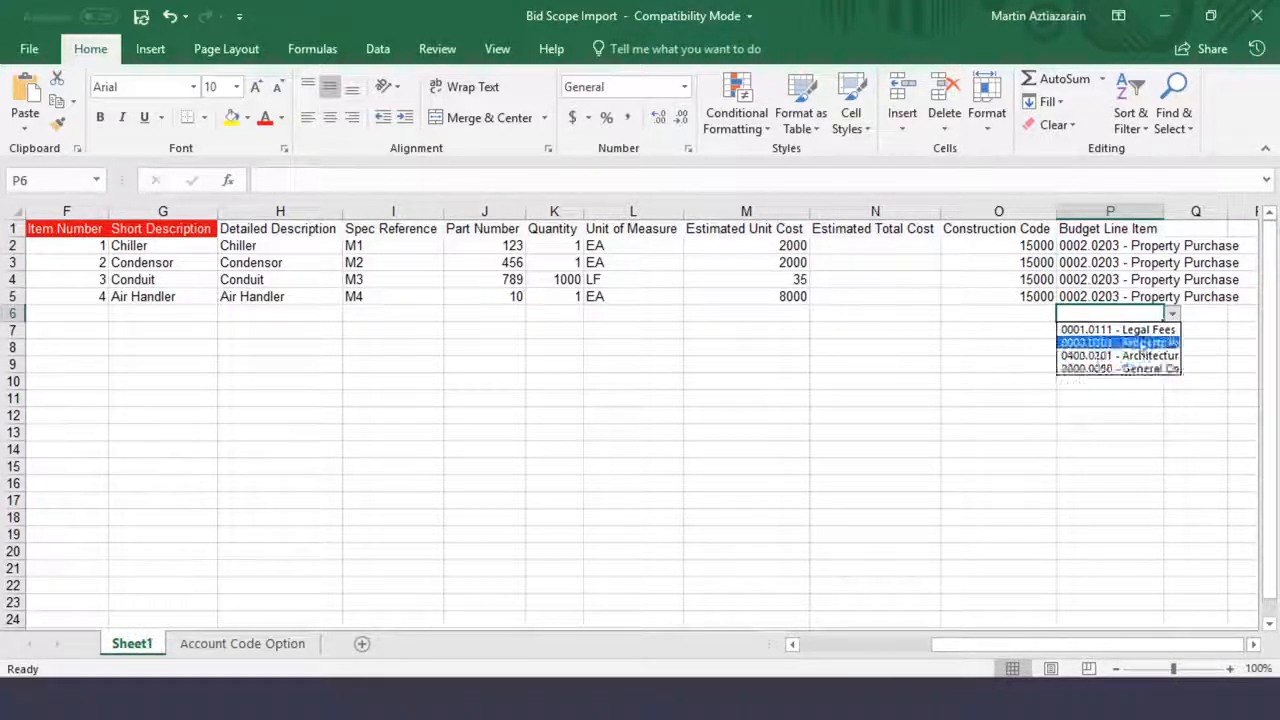
{"action": "left_click", "coordinate": [1121, 316]}
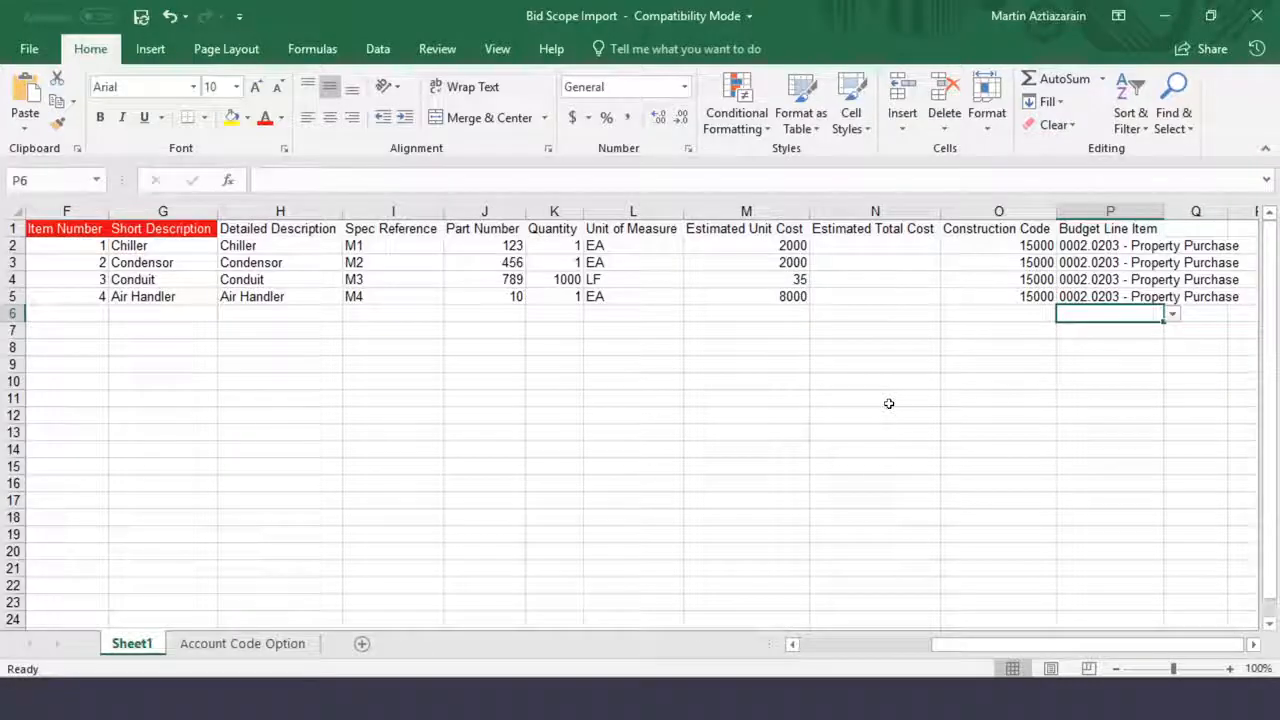
- Save the Bid Scope Import workbook
{"action": "left_click_drag", "start_coordinate": [1022, 648], "coordinate": [877, 655]}
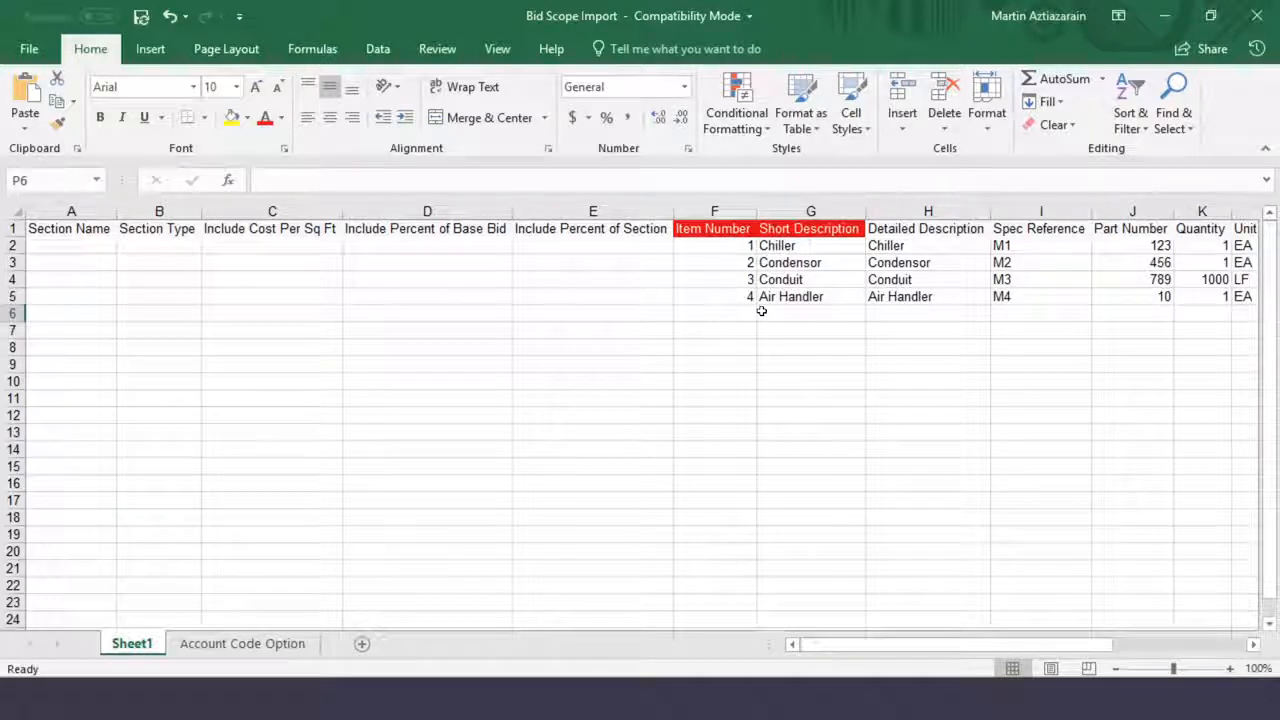
{"action": "left_click", "coordinate": [141, 16]}
{"action": "left_click", "coordinate": [706, 481]}
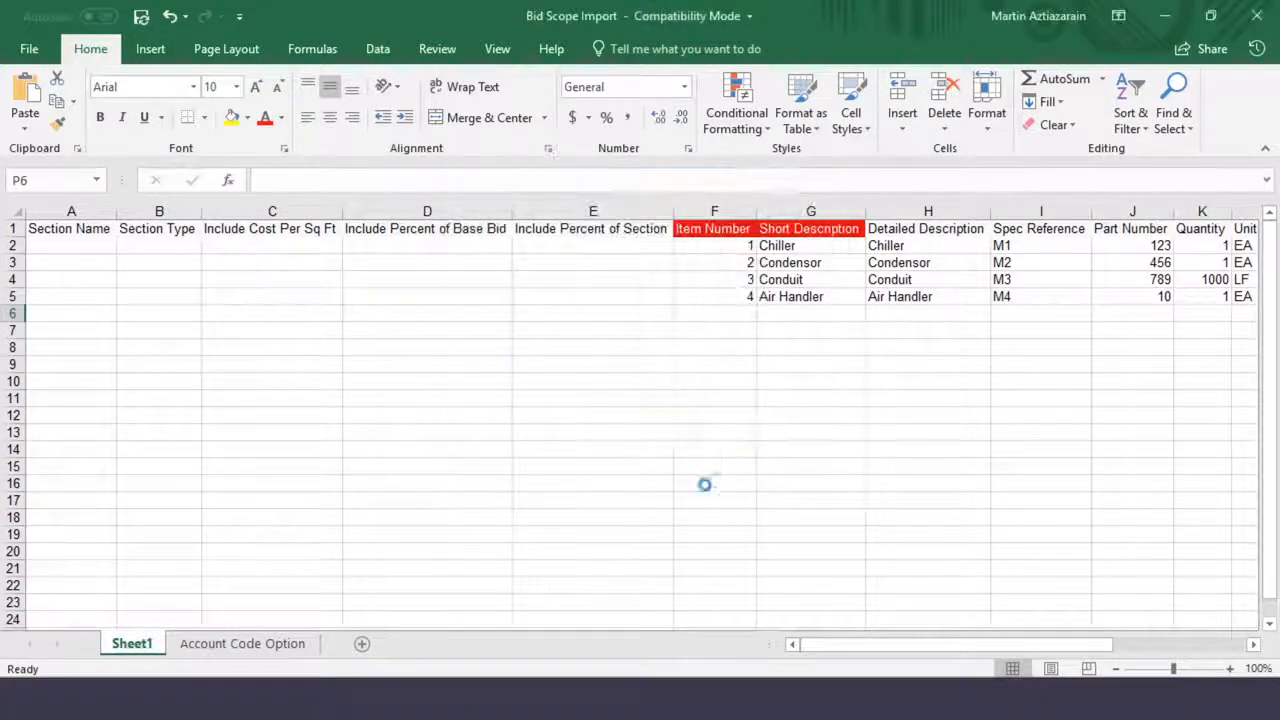
- Switch to e-Builder in the browser, choose Bid Scope Import.xls as the import file, and continue to the field mappings
{"action": "left_click", "coordinate": [437, 697]}
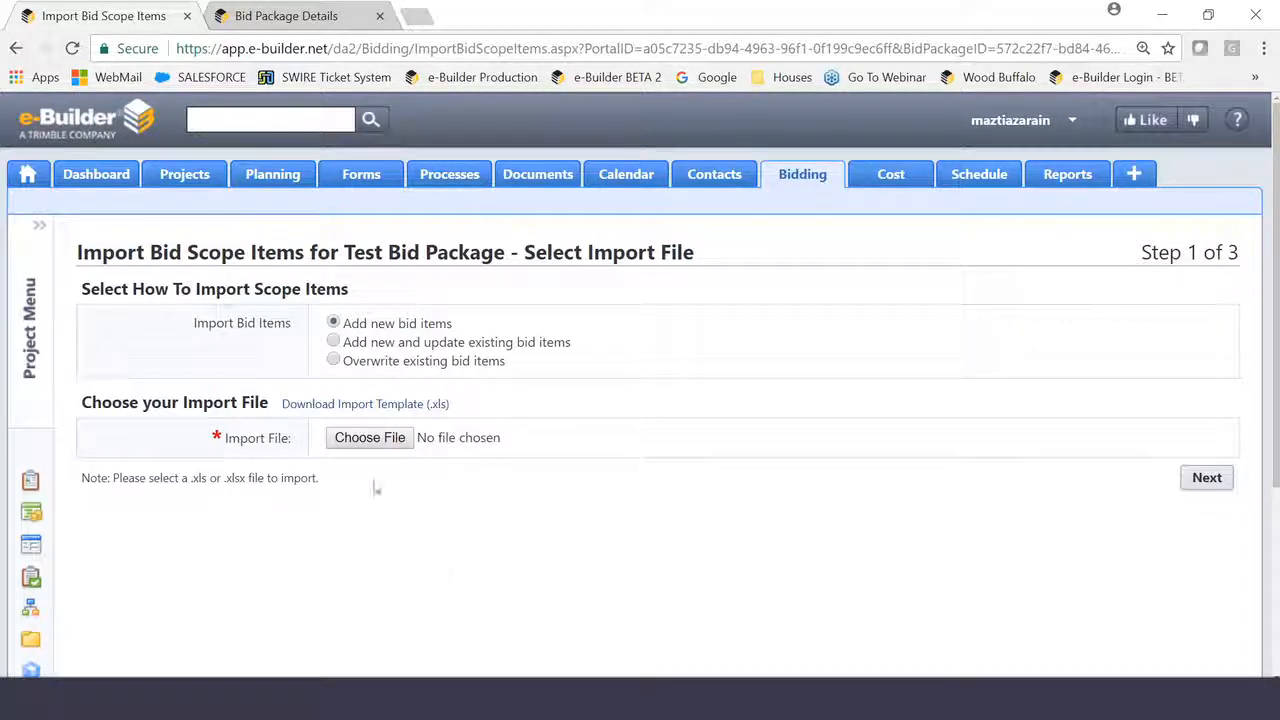
{"action": "left_click", "coordinate": [372, 444]}
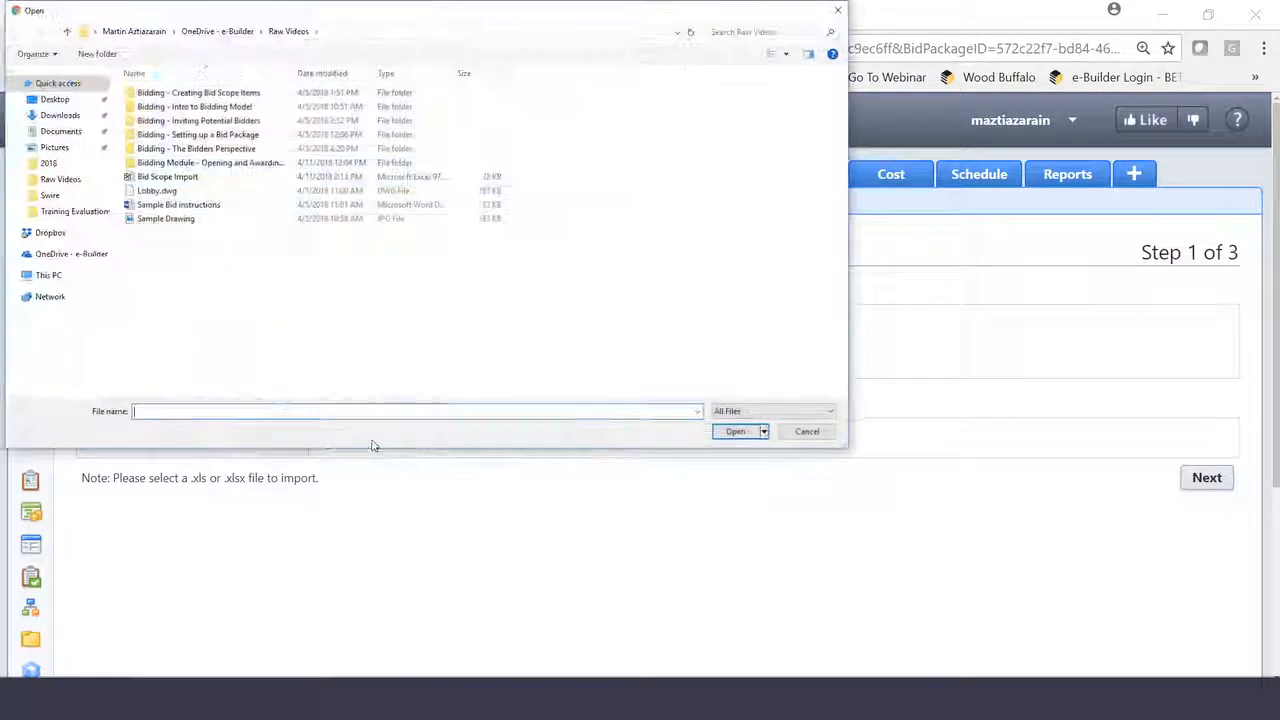
{"action": "double_click", "coordinate": [164, 181]}
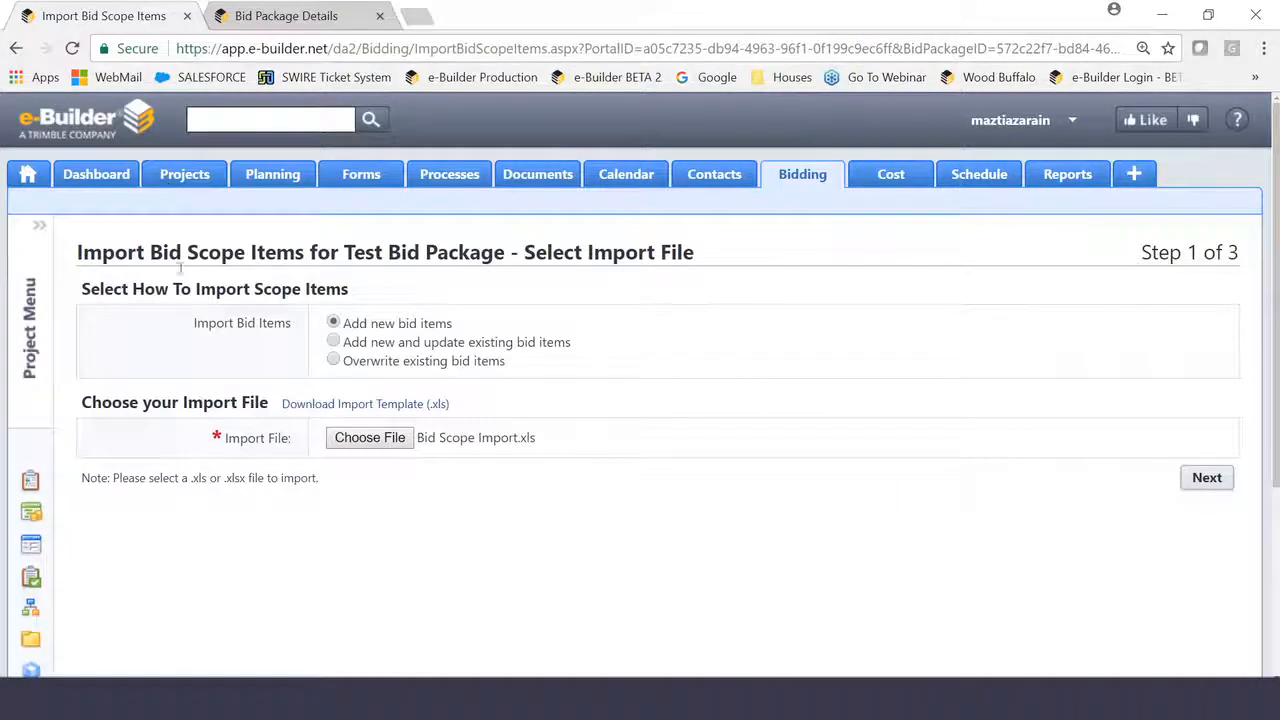
{"action": "left_click", "coordinate": [1210, 481]}
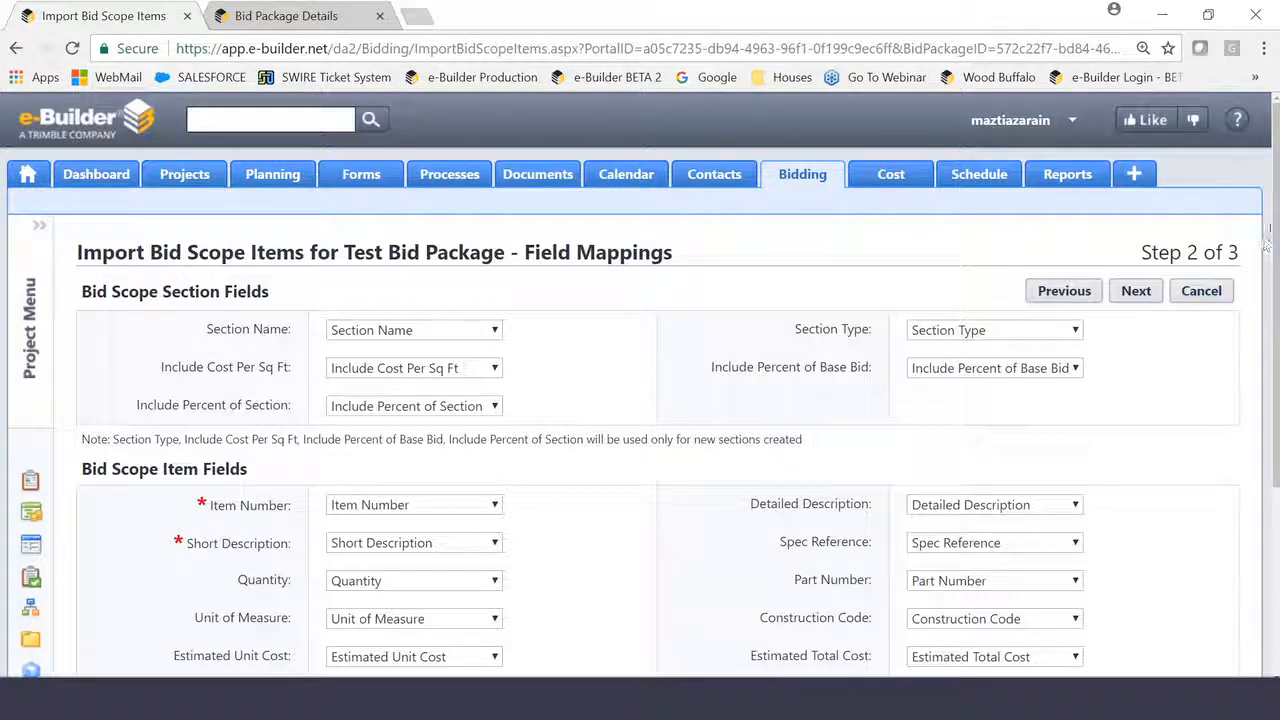
- Check the field mappings, including the choices for Short Description, and proceed to the import review with the mappings as set
{"action": "left_click_drag", "start_coordinate": [1276, 222], "coordinate": [1276, 372]}
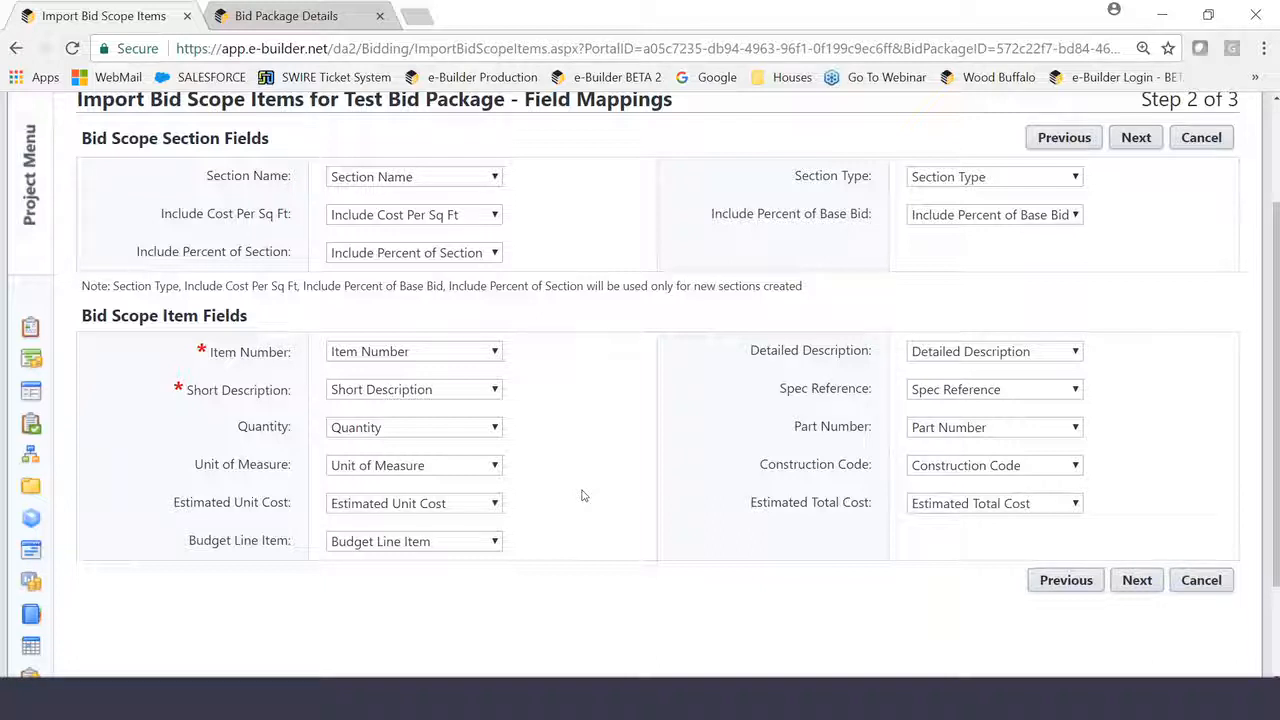
{"action": "left_click", "coordinate": [498, 390]}
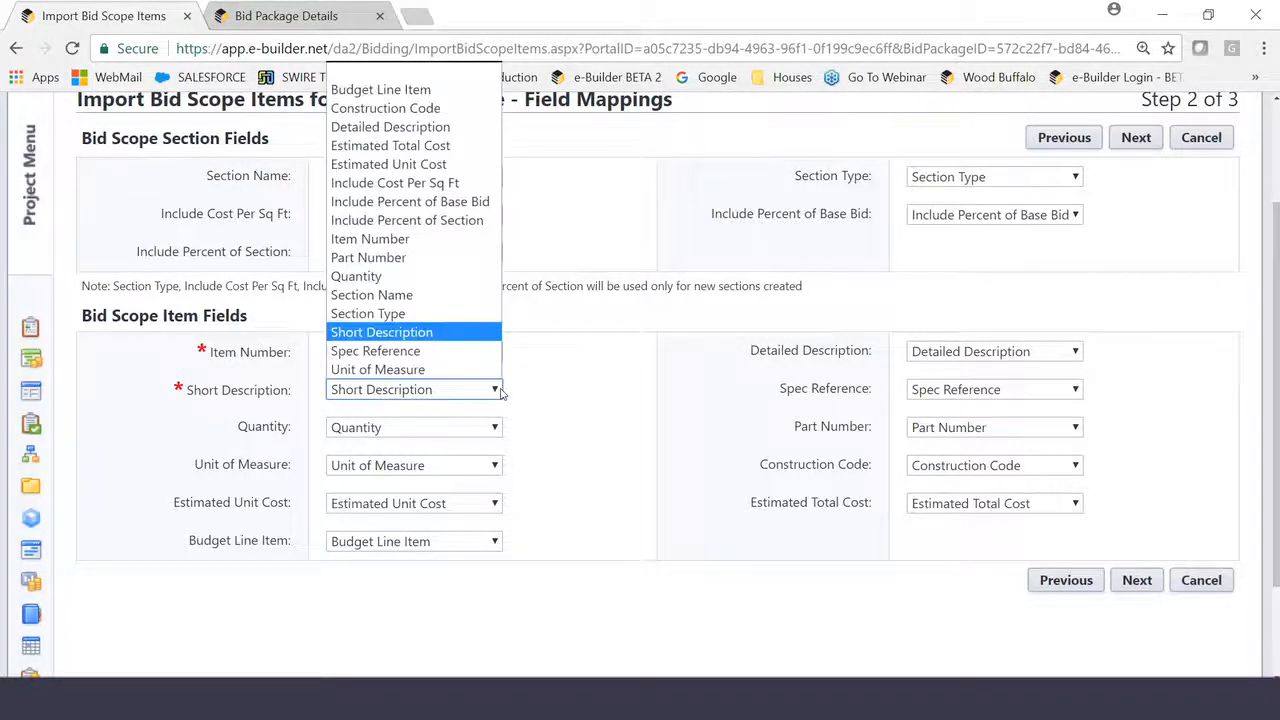
{"action": "left_click", "coordinate": [498, 390]}
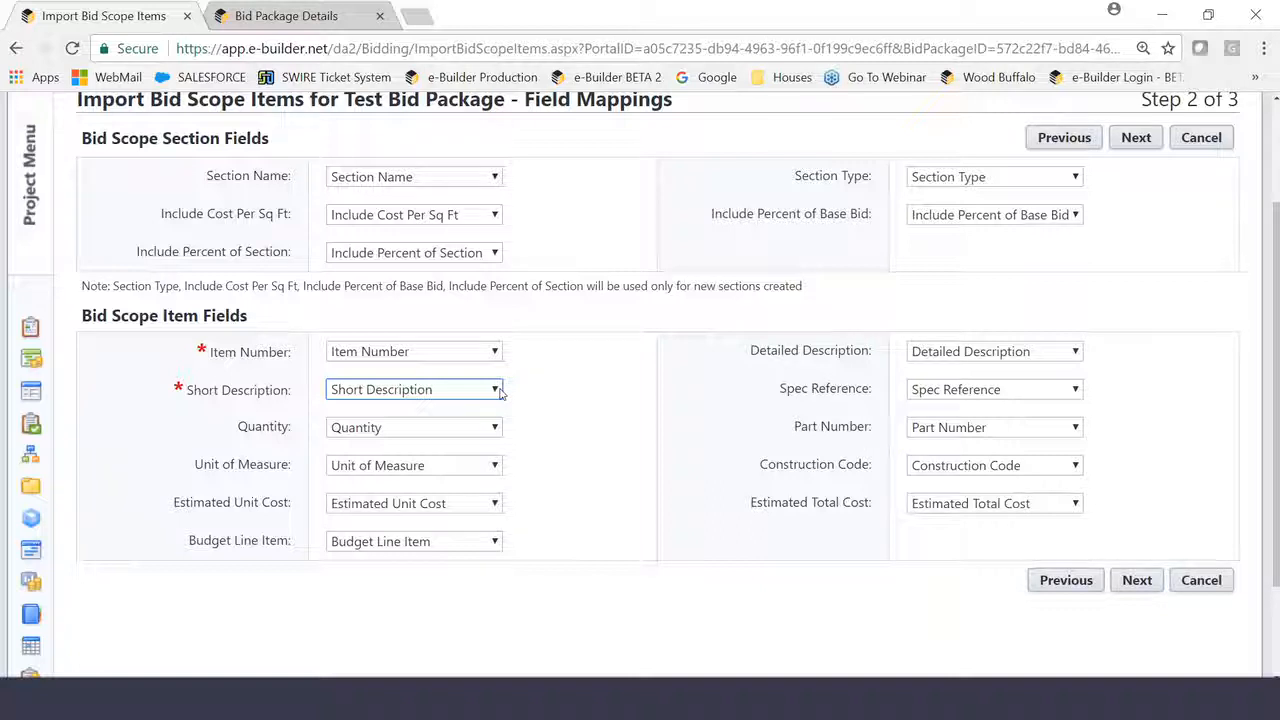
{"action": "left_click", "coordinate": [1136, 137]}
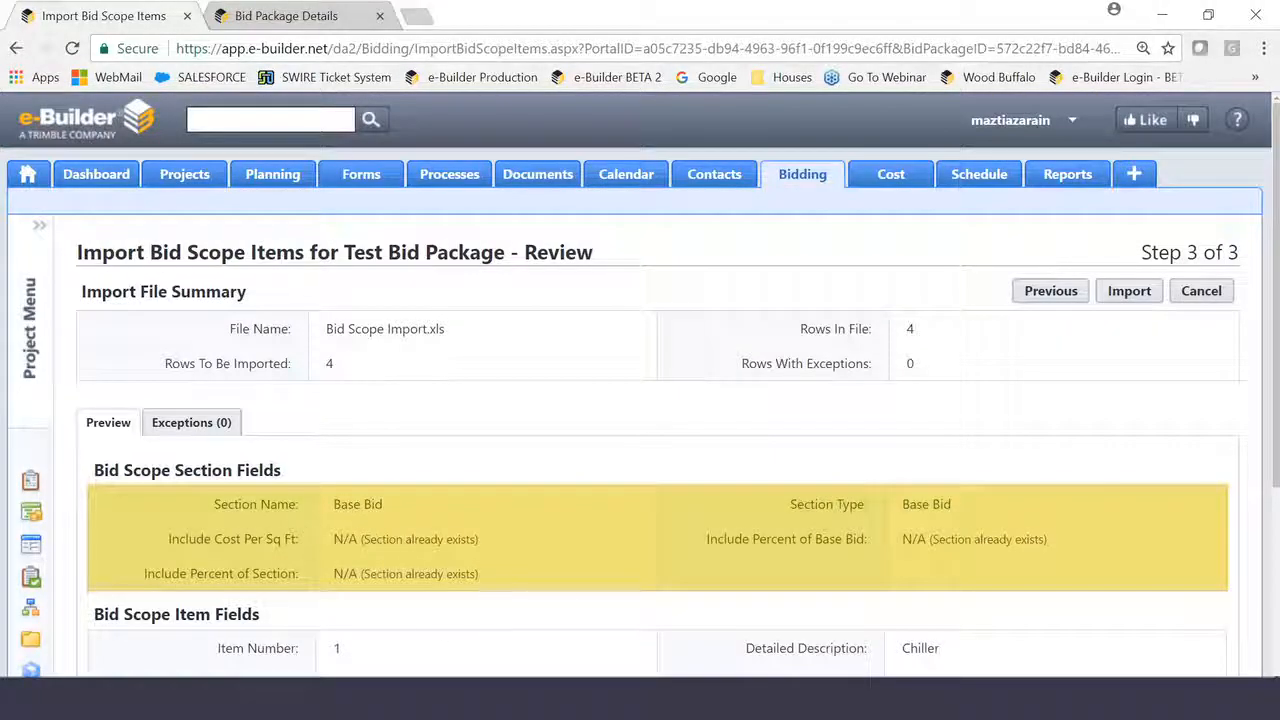
- Switch to the Bid Scope Import workbook in Excel and examine the item numbers in column F and the Conduit row
{"action": "left_click", "coordinate": [620, 698]}
{"action": "left_click", "coordinate": [405, 612]}
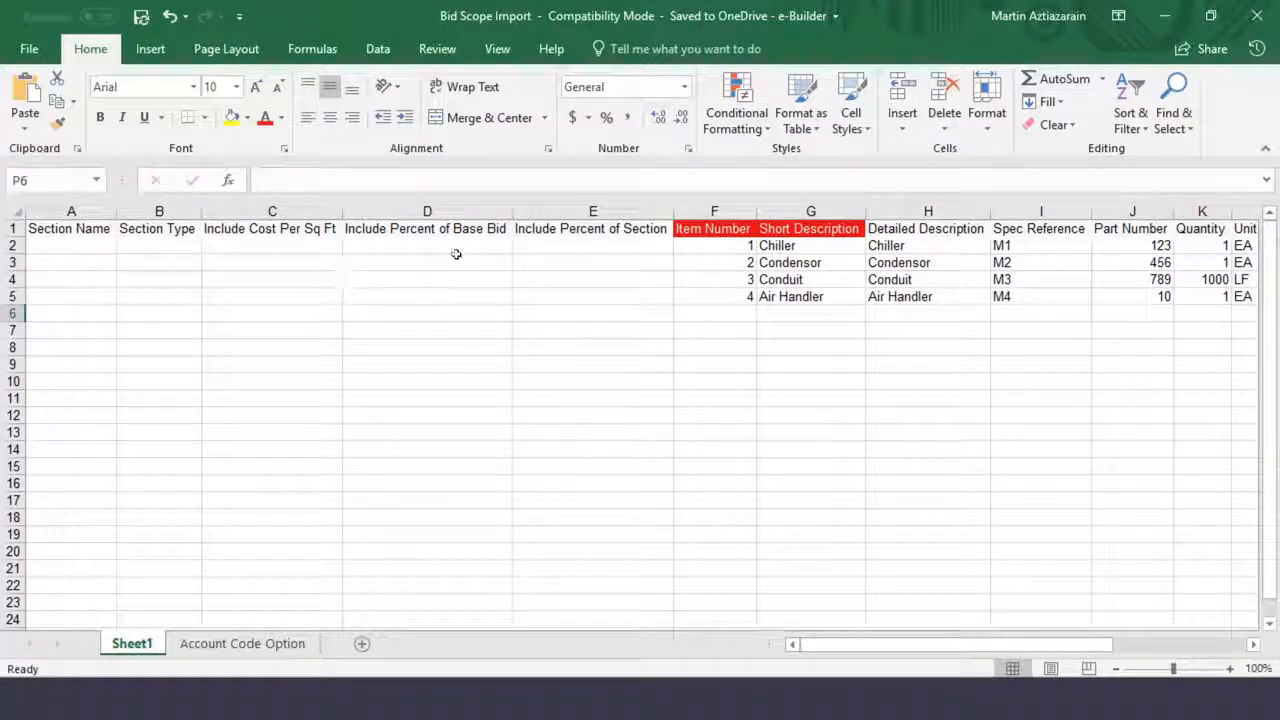
{"action": "left_click_drag", "start_coordinate": [700, 245], "coordinate": [697, 294]}
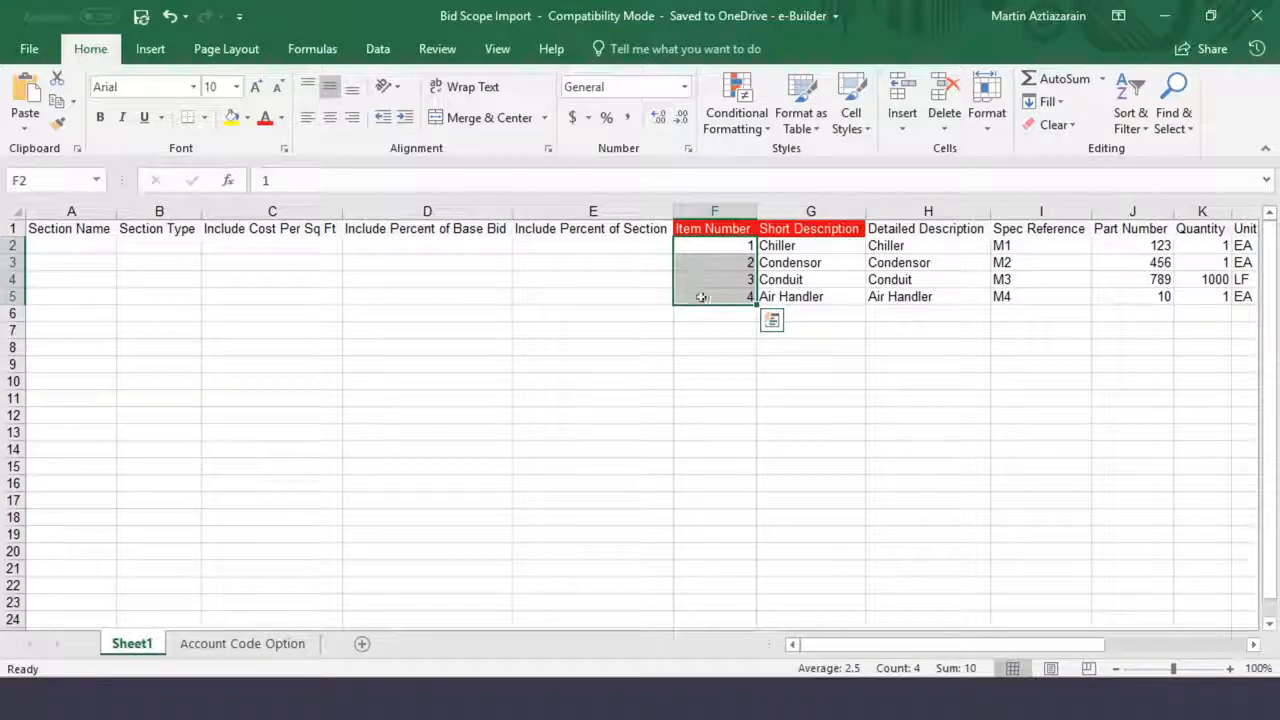
{"action": "left_click", "coordinate": [701, 277]}
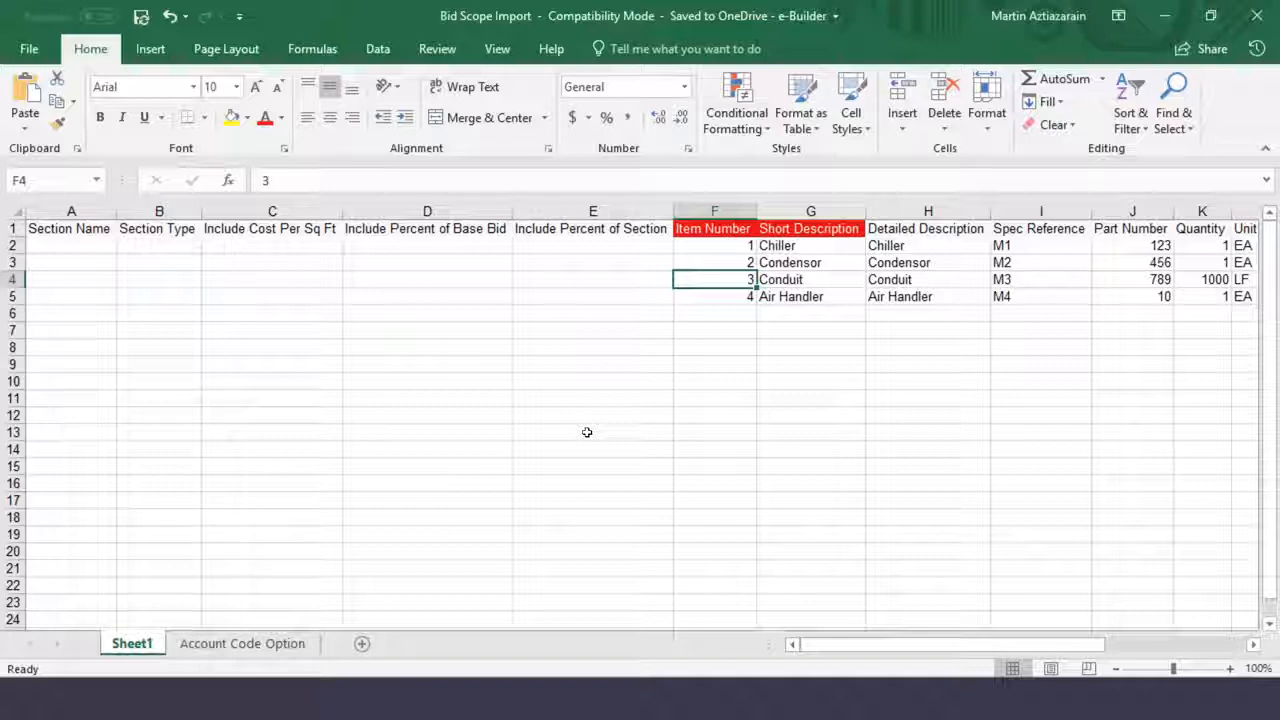
{"action": "left_click", "coordinate": [12, 280]}
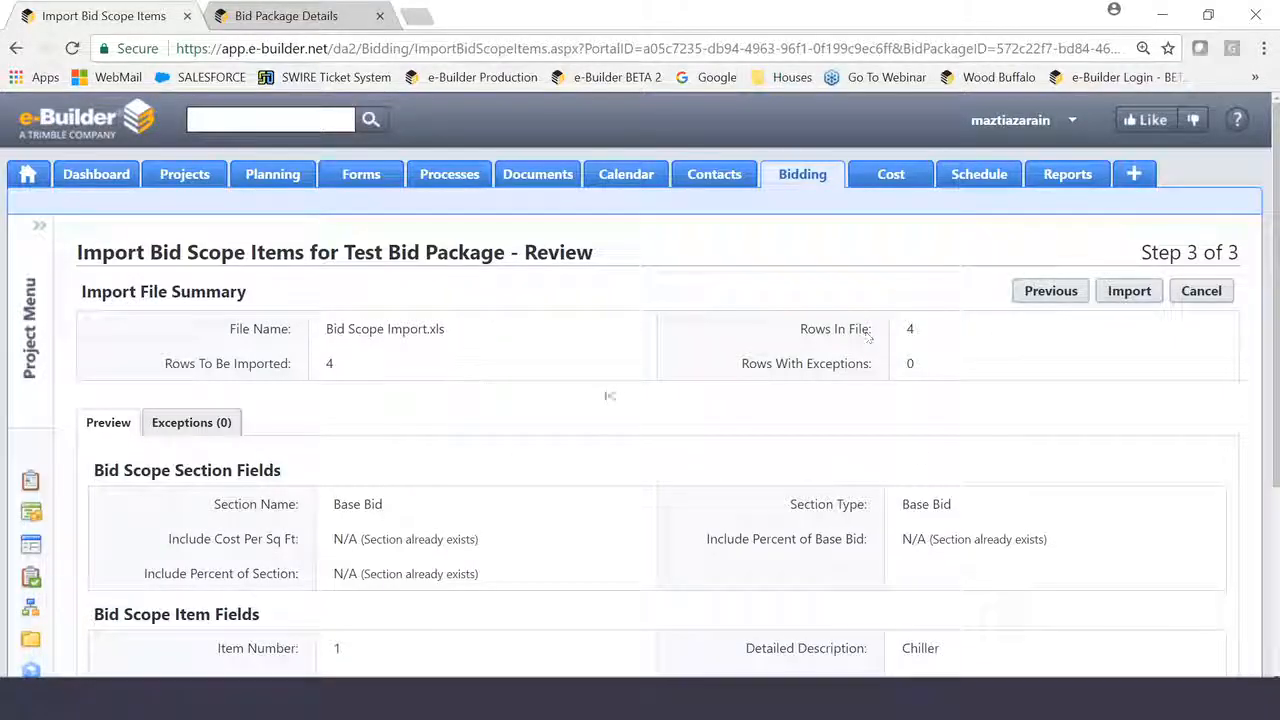
- Open e-Builder's Bidding module in a new browser tab and bring that tab to the front
{"action": "right_click", "coordinate": [810, 177]}
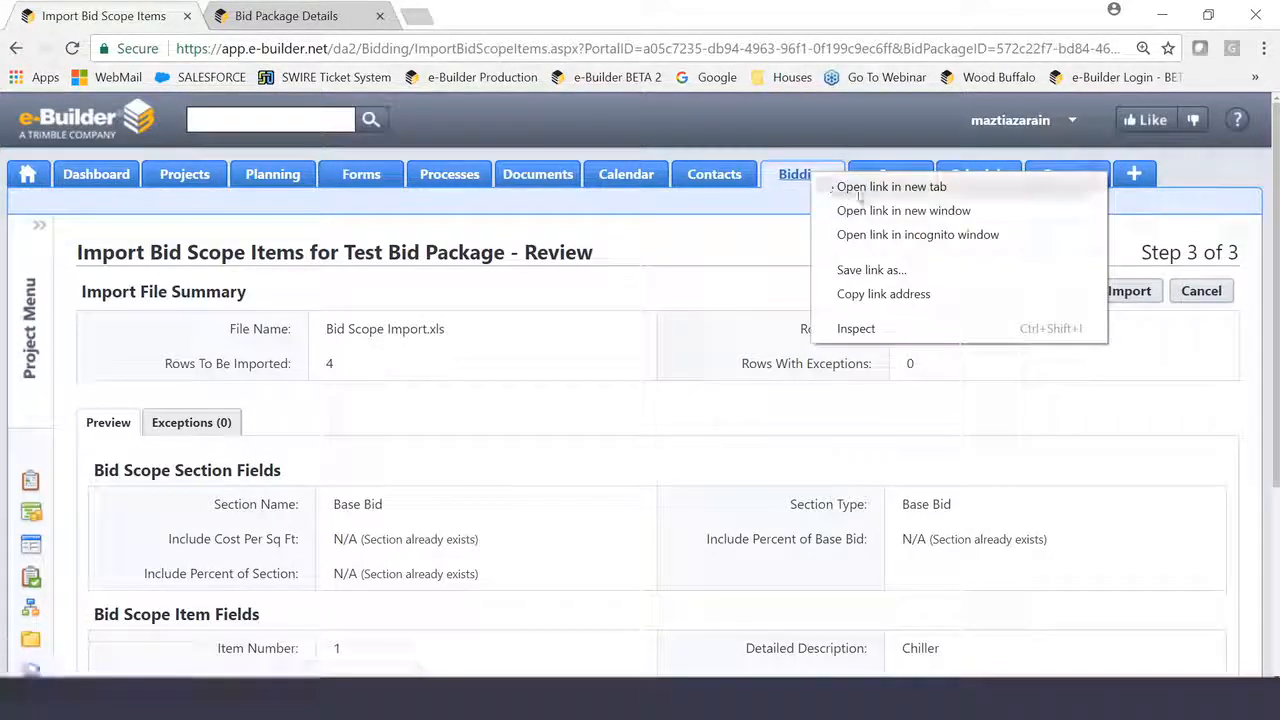
{"action": "left_click", "coordinate": [859, 190]}
{"action": "left_click", "coordinate": [475, 14]}
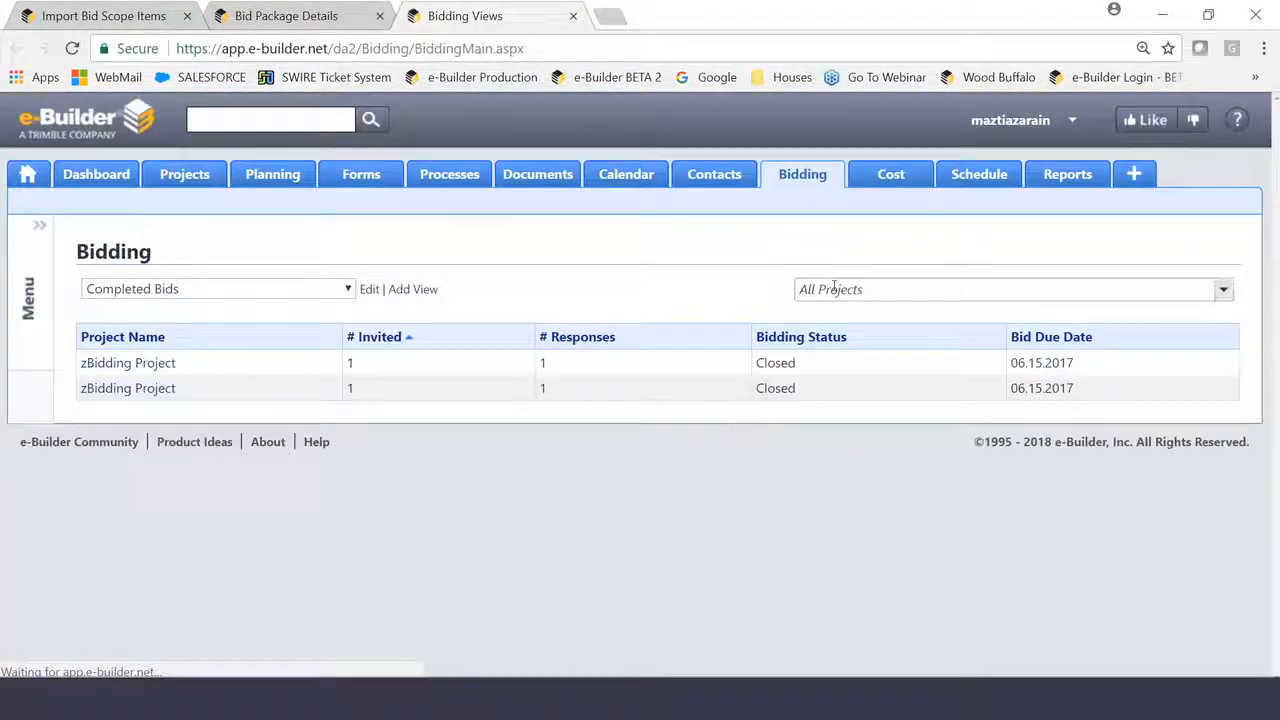
- Find the Basic Training - Bidding project and open the Bid Scope of its Test Bid Package
{"action": "left_click", "coordinate": [883, 291]}
{"action": "type", "text": "b"}
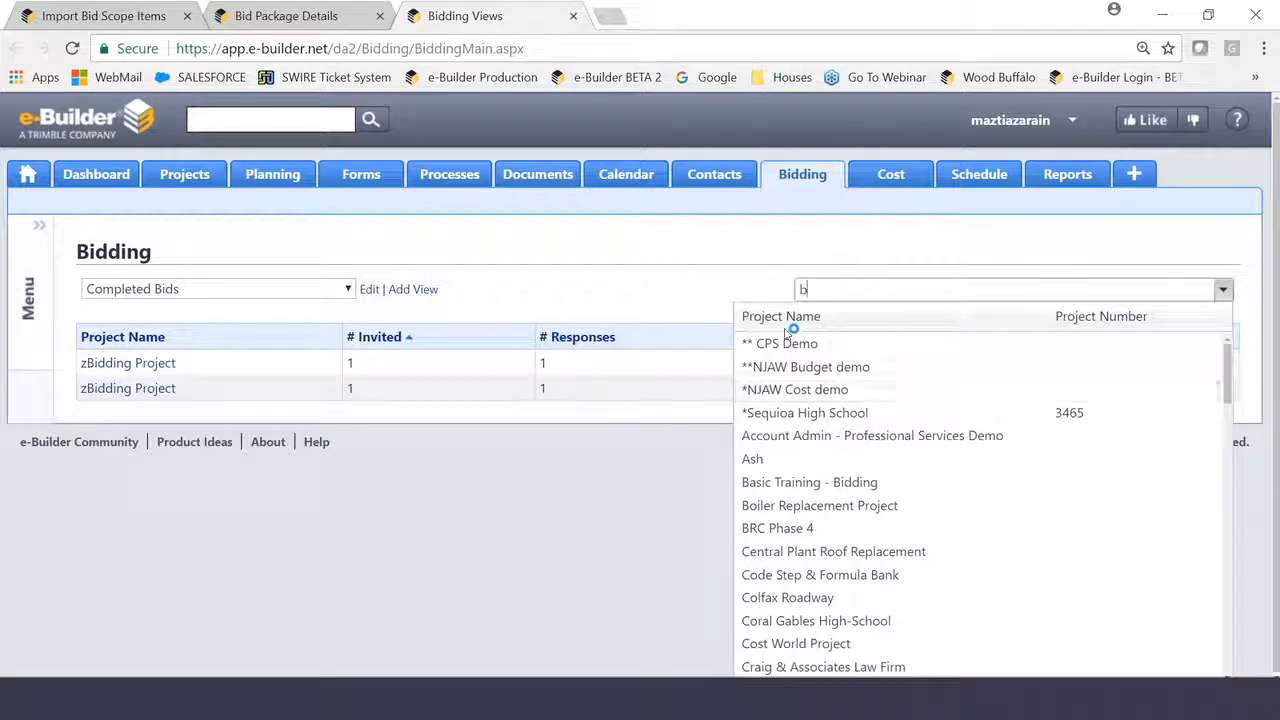
{"action": "type", "text": "asi"}
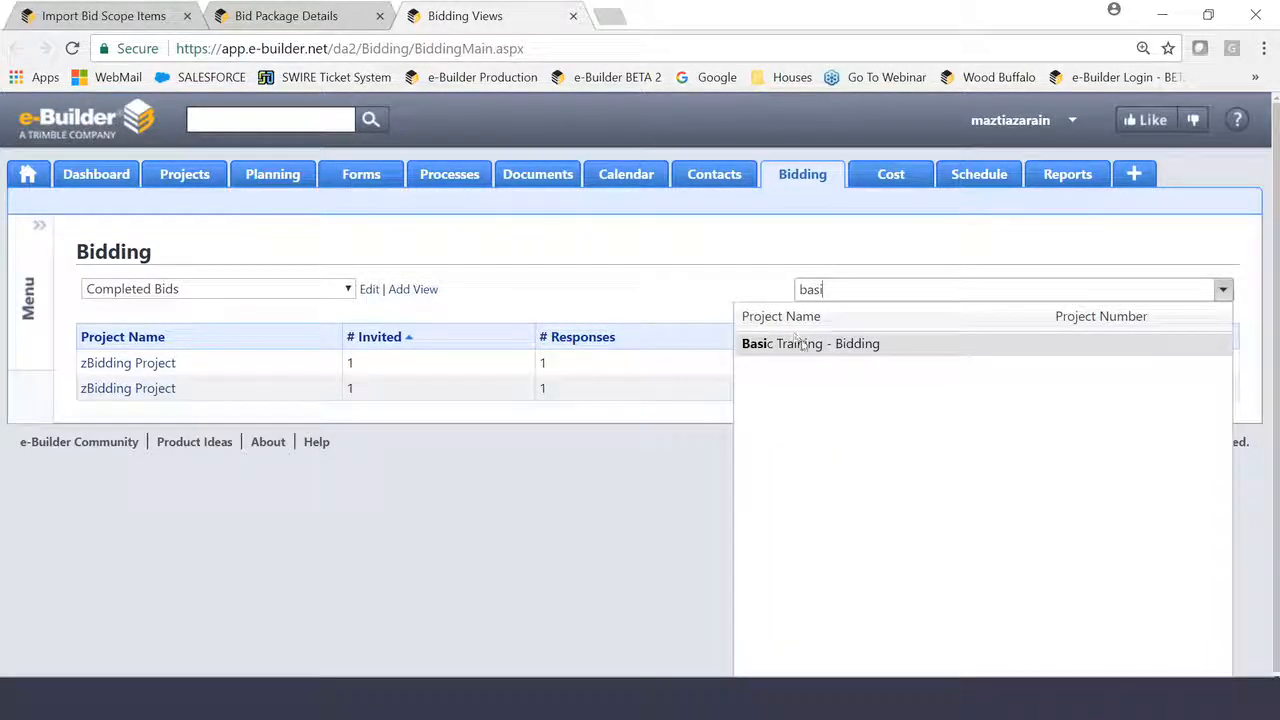
{"action": "left_click", "coordinate": [798, 342]}
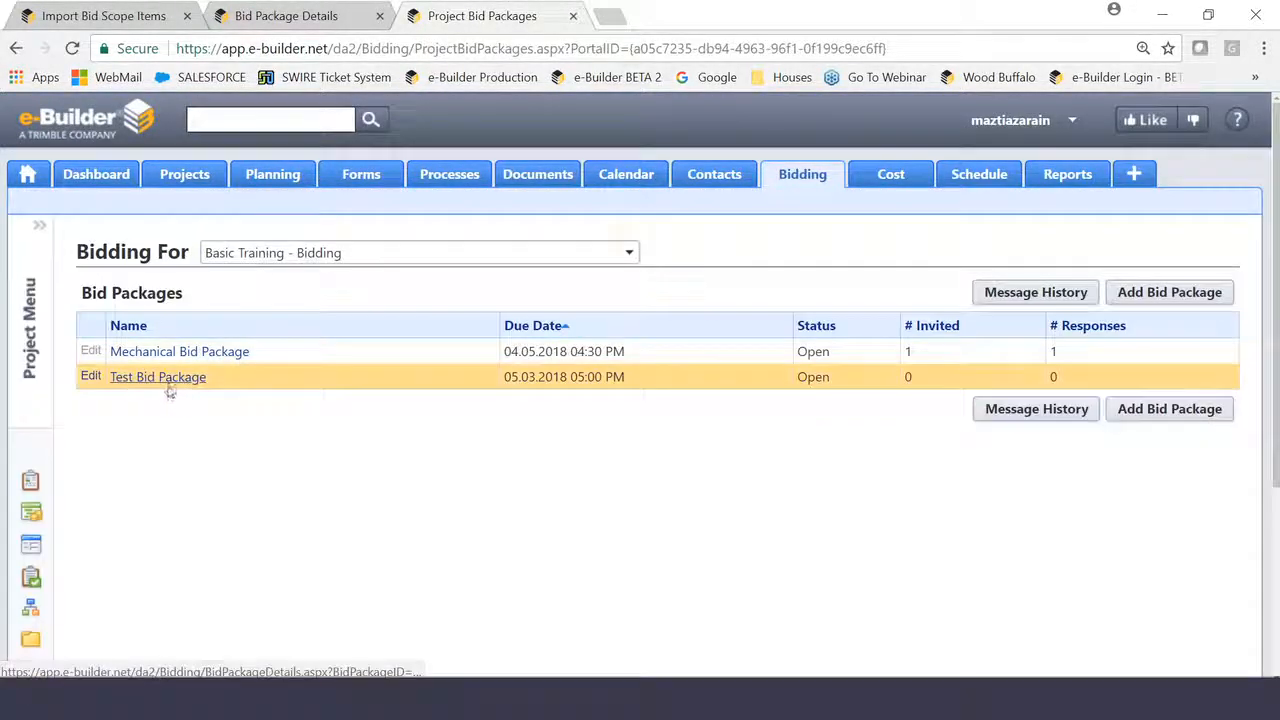
{"action": "left_click", "coordinate": [160, 384]}
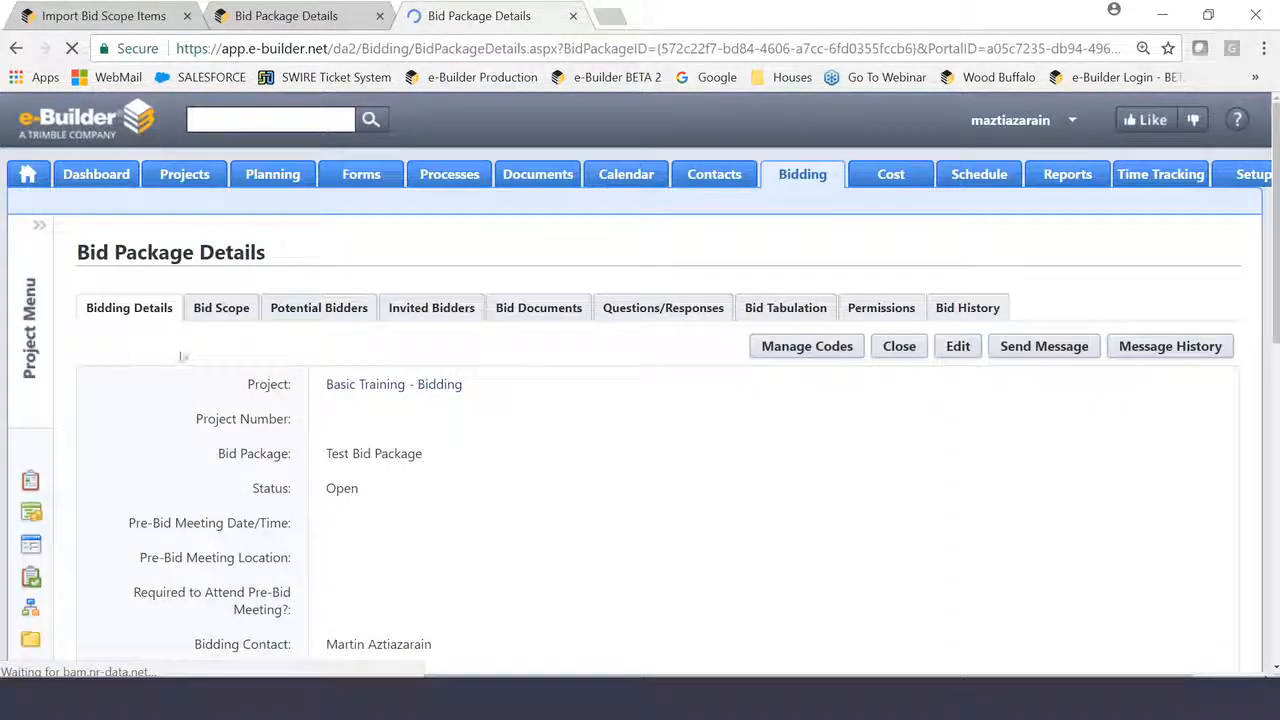
{"action": "left_click", "coordinate": [220, 307]}
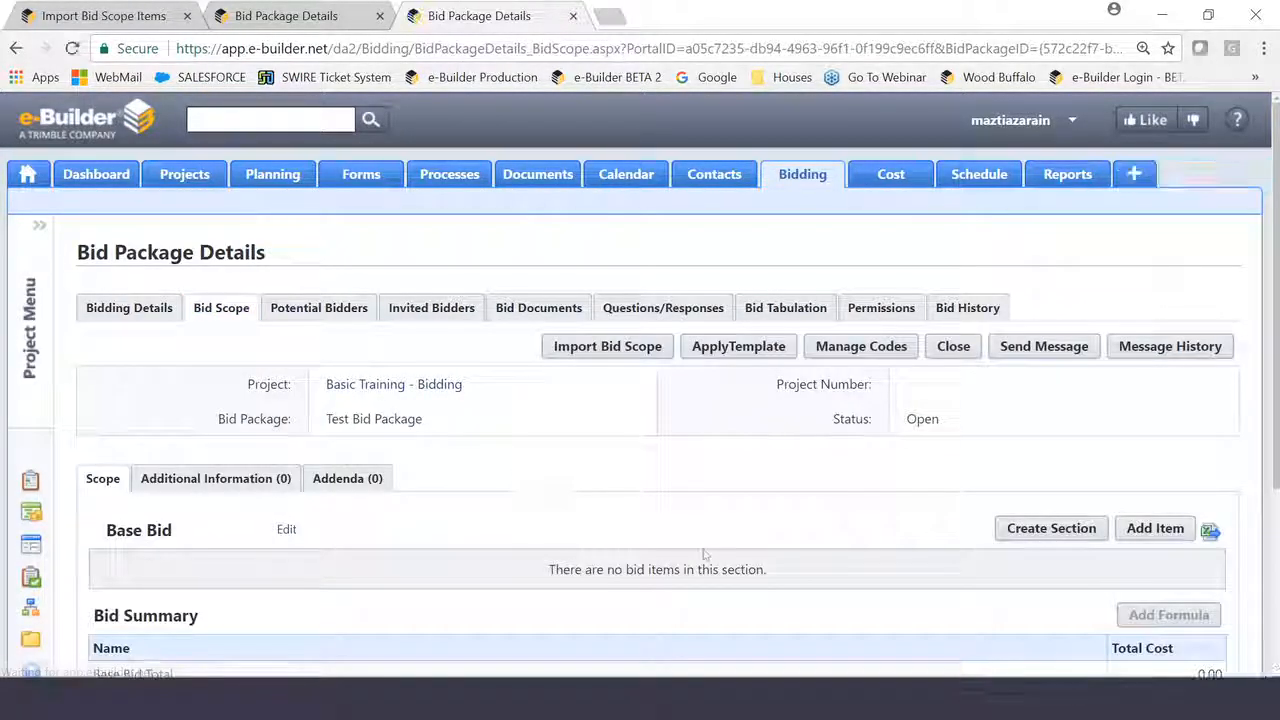
- Return to the import review, import the Bid Scope Import.xls items into the Test Bid Package, and finish to check its Base Bid section
{"action": "scroll", "coordinate": [704, 560], "scroll_direction": "down", "scroll_amount": 1}
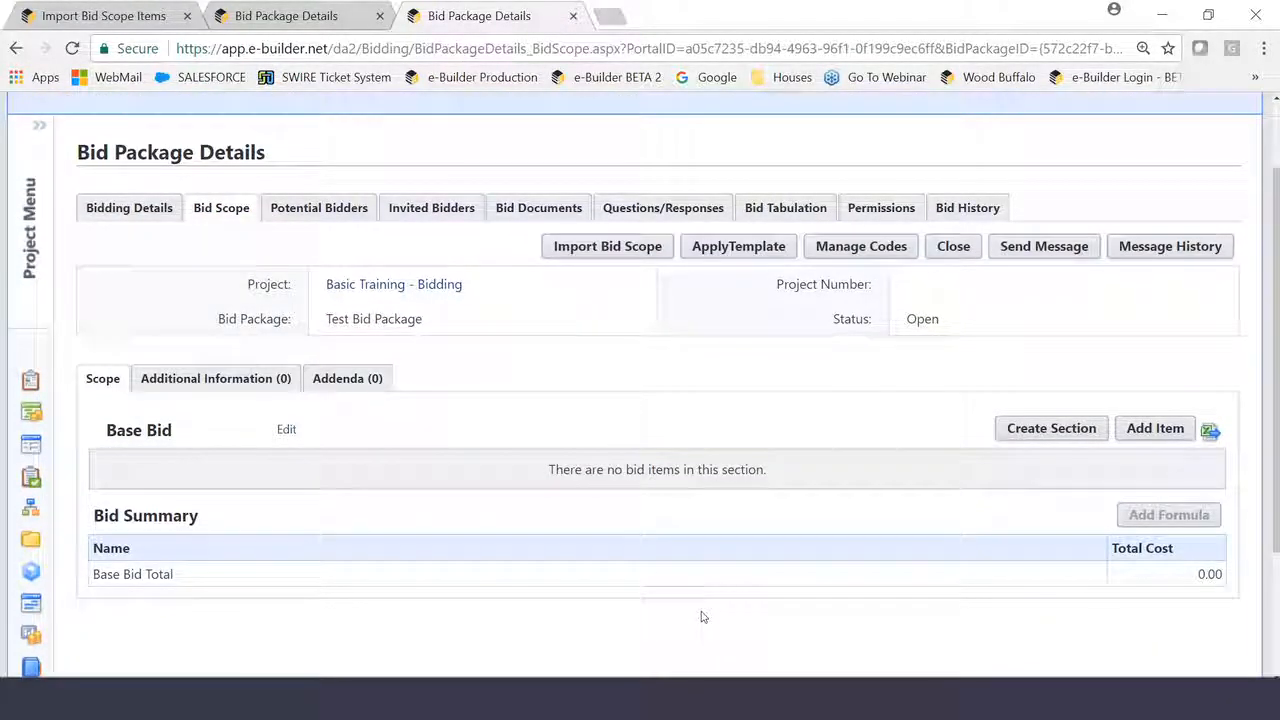
{"action": "left_click", "coordinate": [107, 17]}
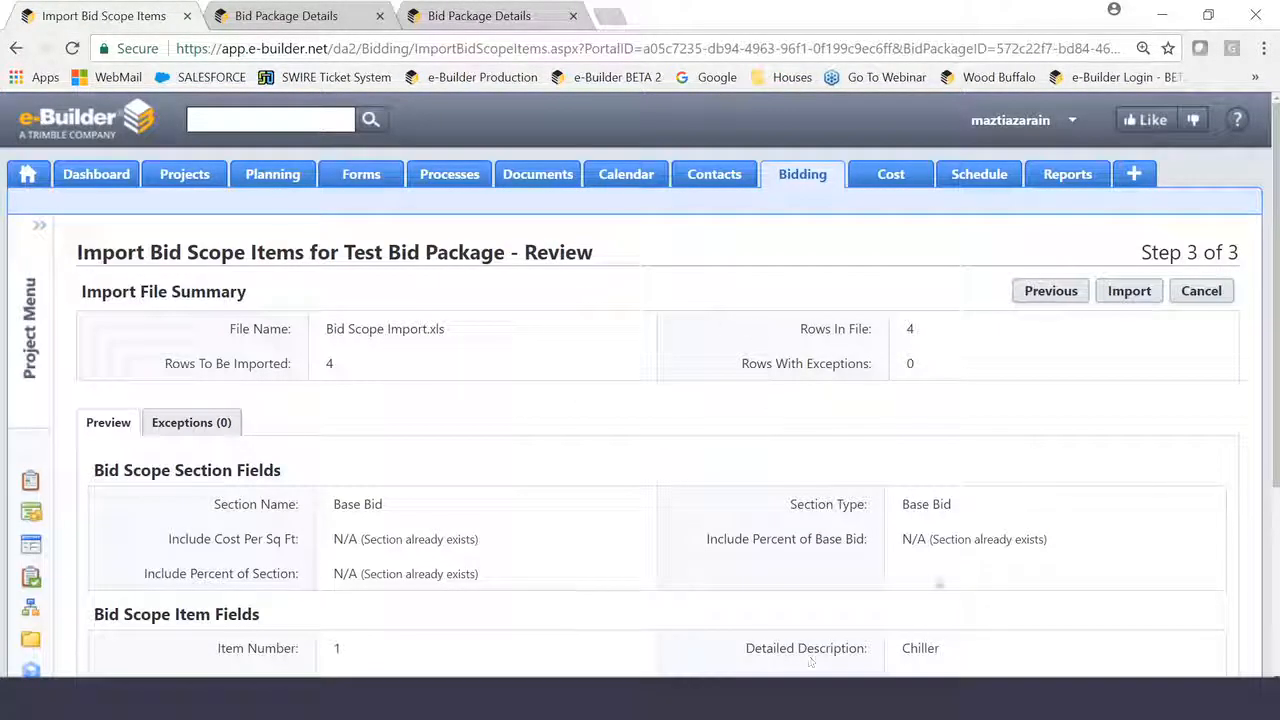
{"action": "left_click", "coordinate": [1130, 292]}
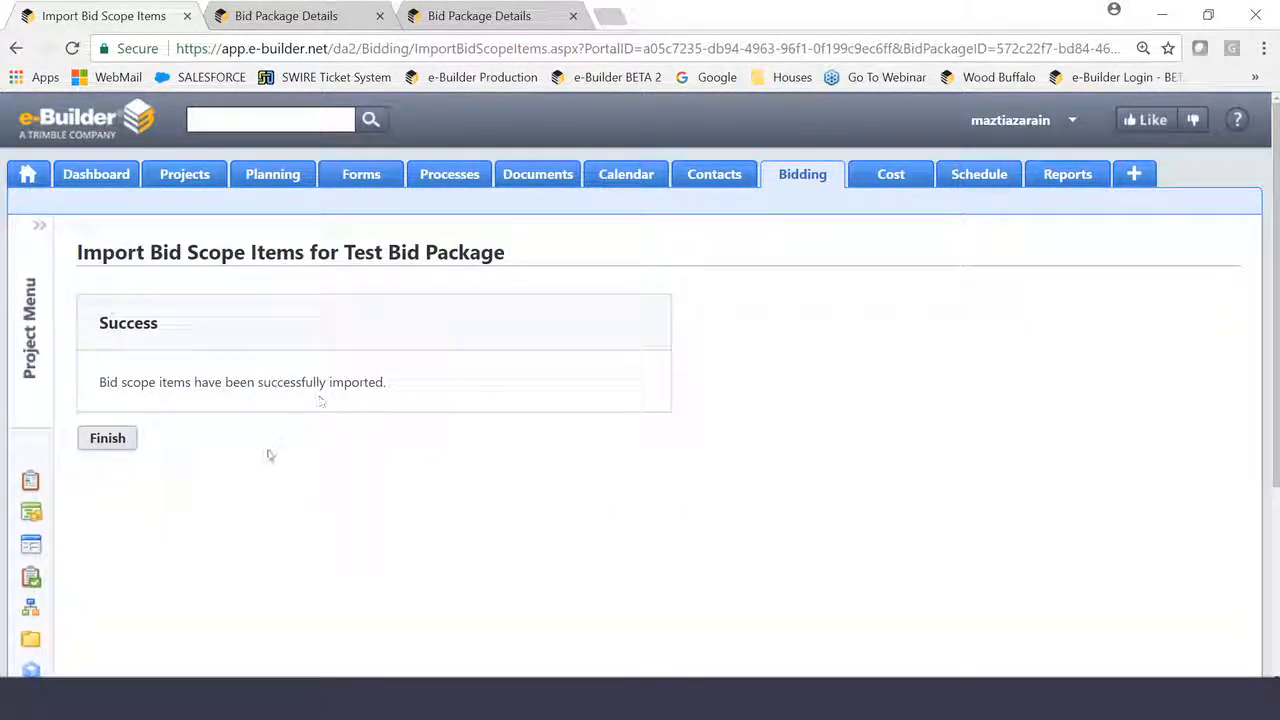
{"action": "left_click", "coordinate": [108, 440]}
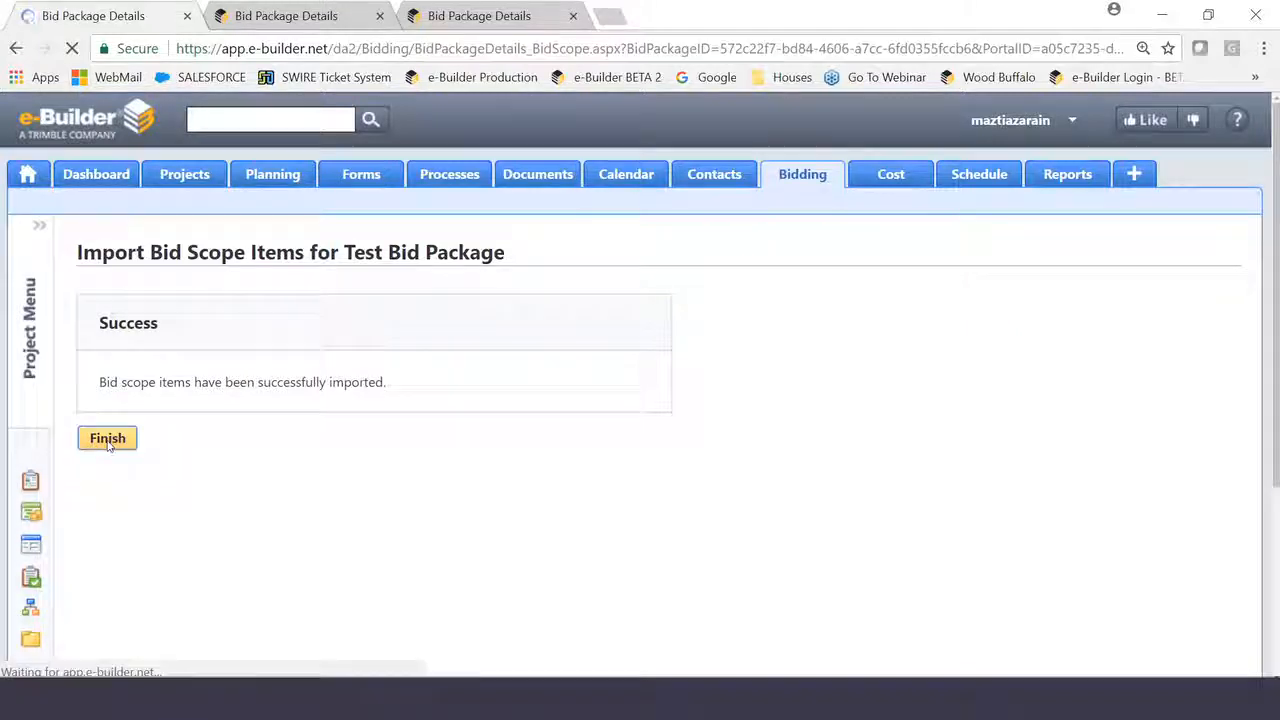
{"action": "scroll", "coordinate": [652, 443], "scroll_direction": "down", "scroll_amount": 1}
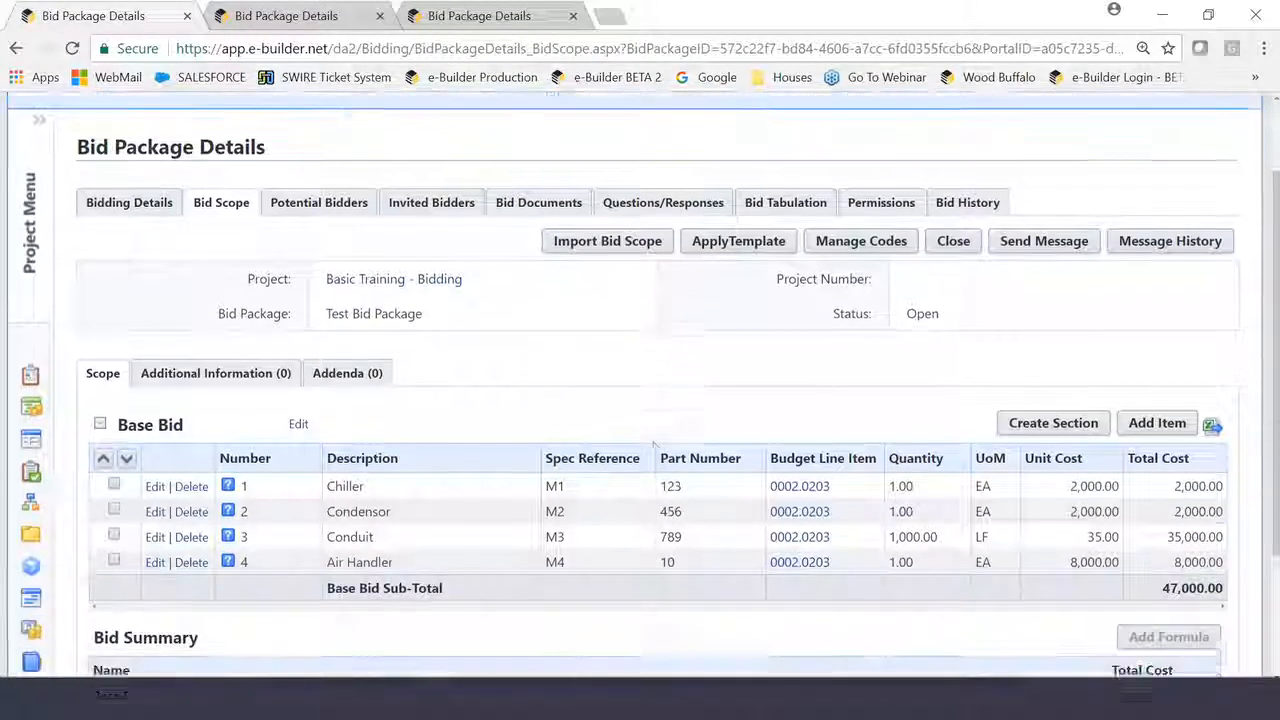
{"action": "scroll", "coordinate": [653, 446], "scroll_direction": "down", "scroll_amount": 2}
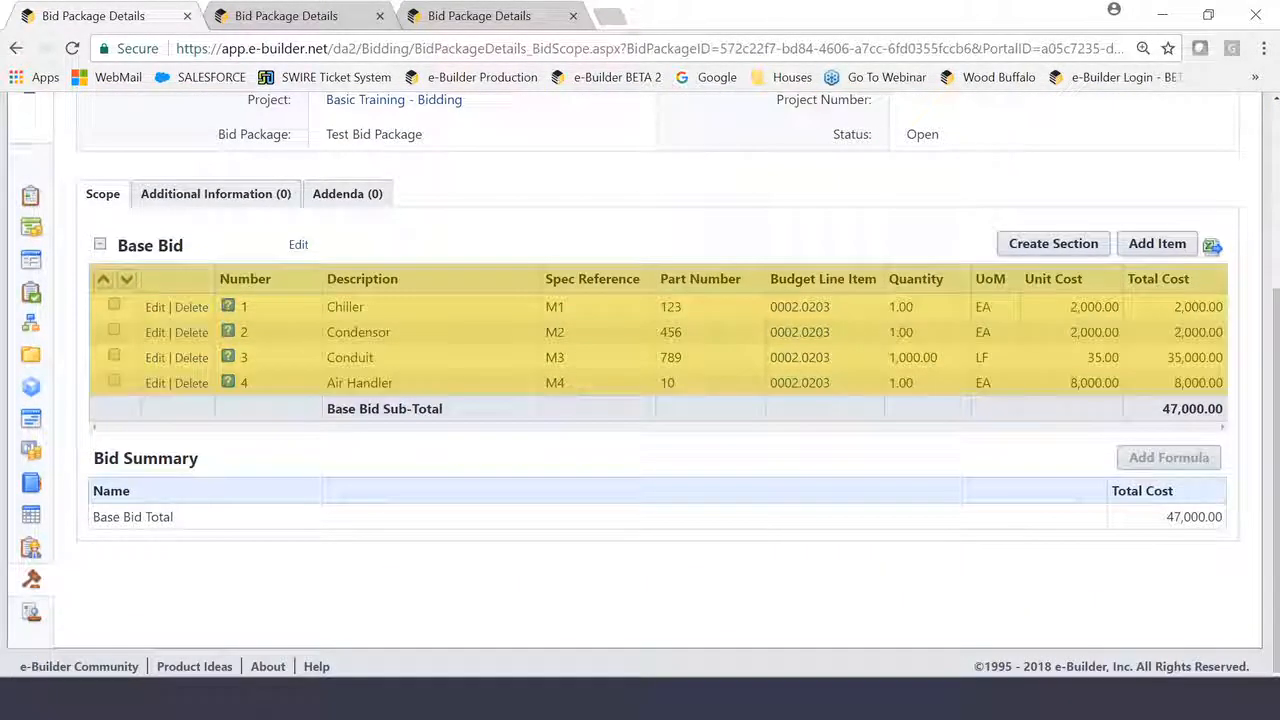